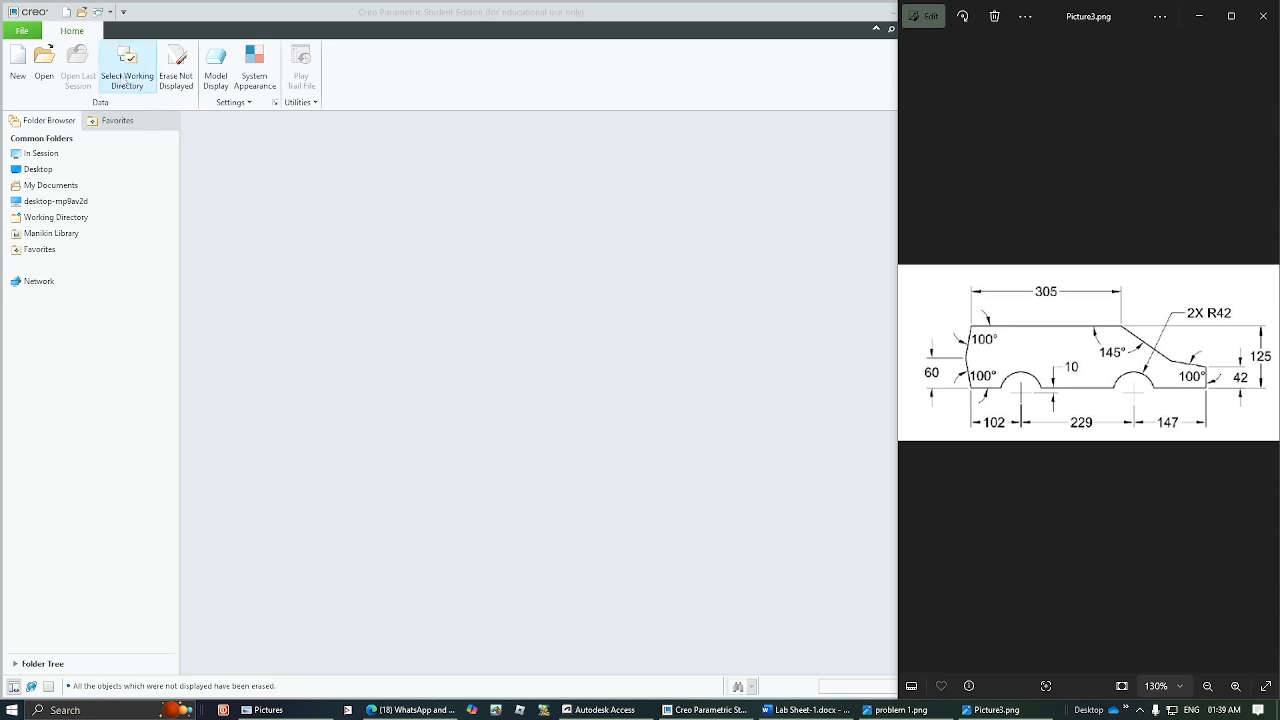
- Set the working directory to the personal folder at the end of the Desktop's folder list
left_click(128, 80)
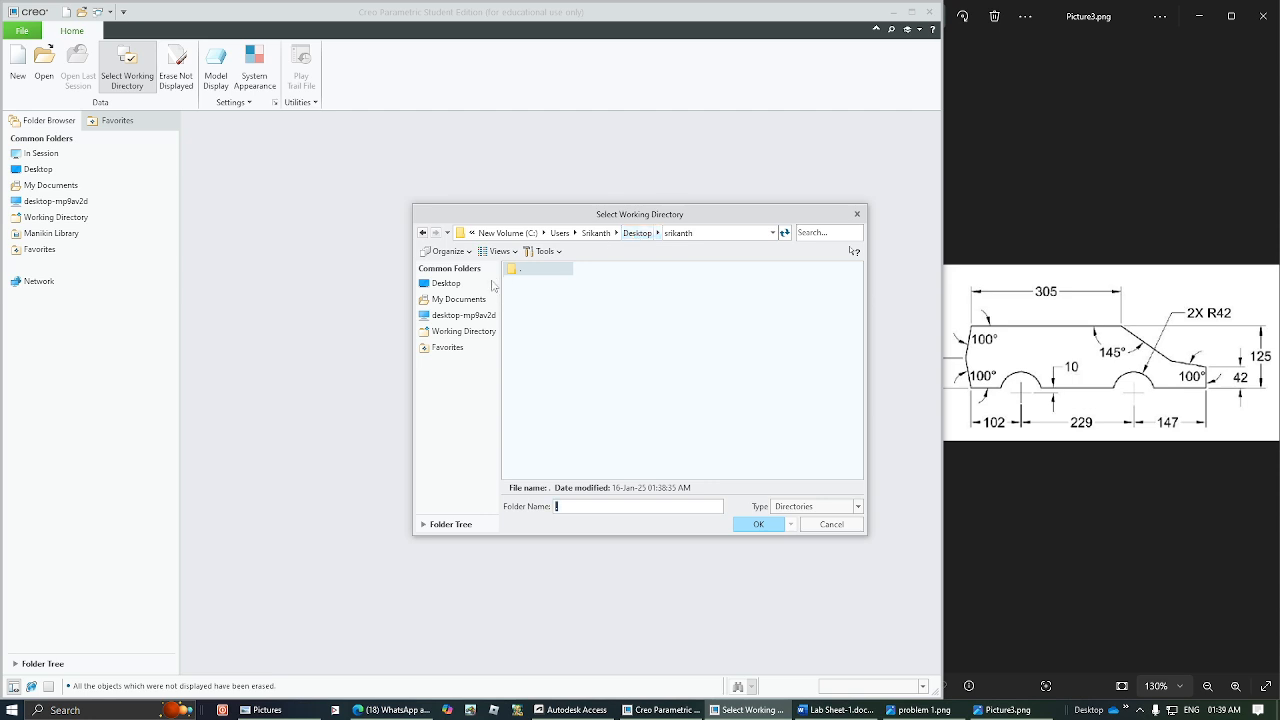
left_click(455, 284)
double_click(540, 389)
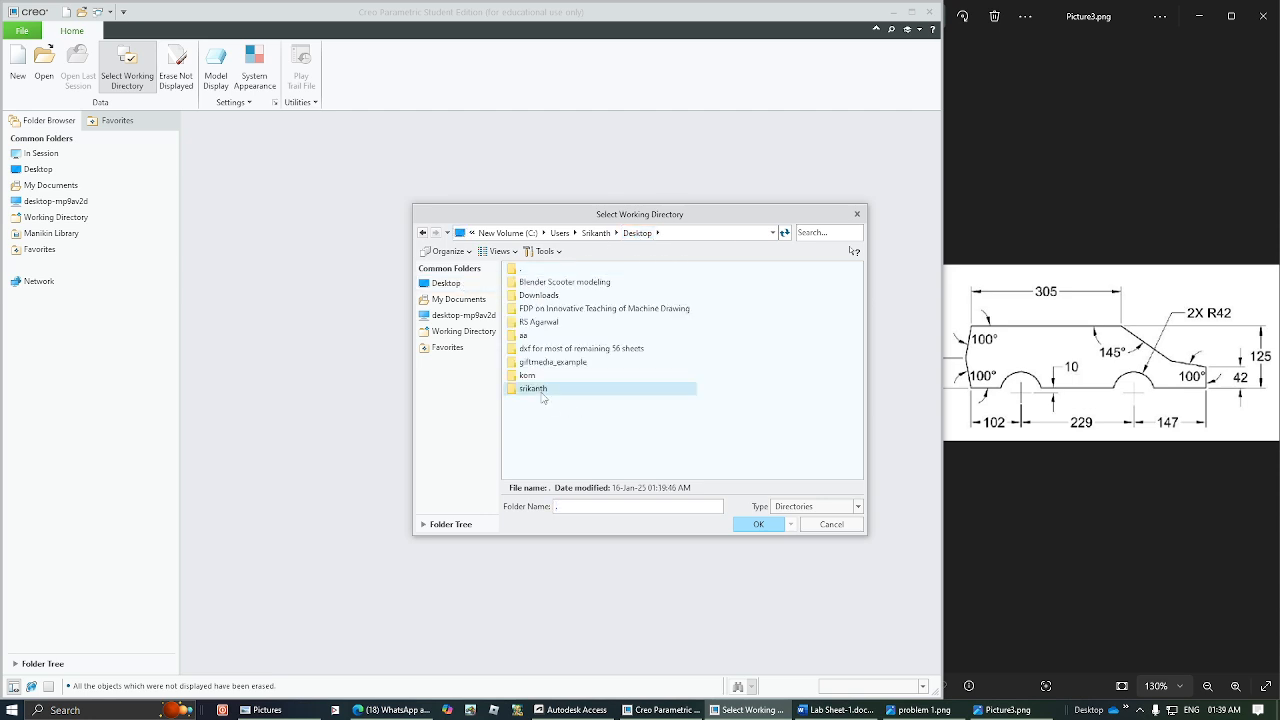
left_click(757, 525)
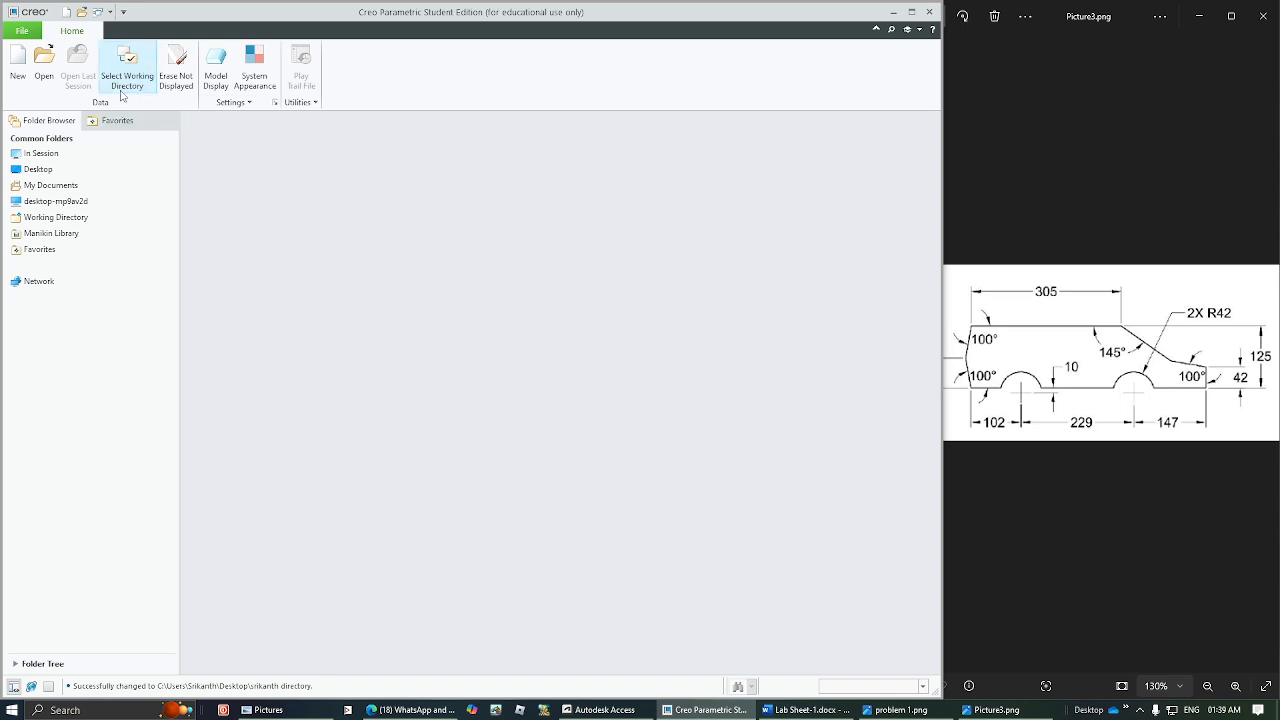
- Create a new solid part named sketch3 using the default template
left_click(17, 80)
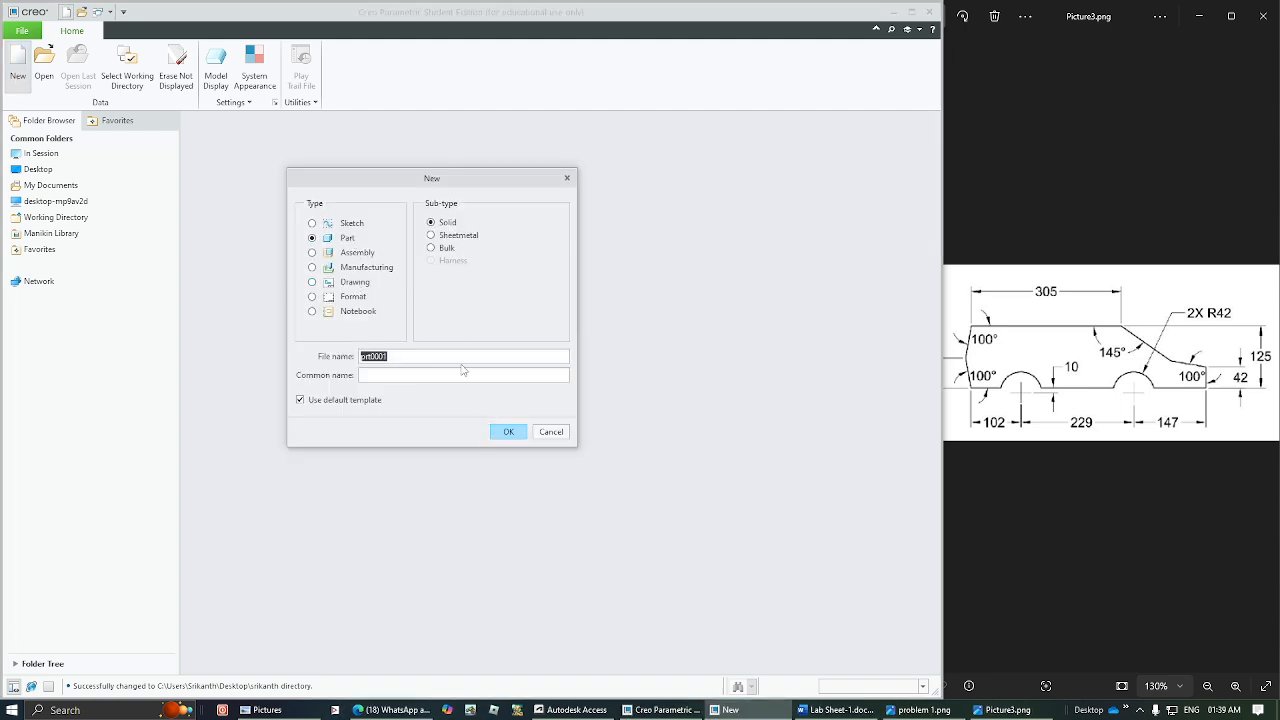
type("sketch3")
left_click(511, 432)
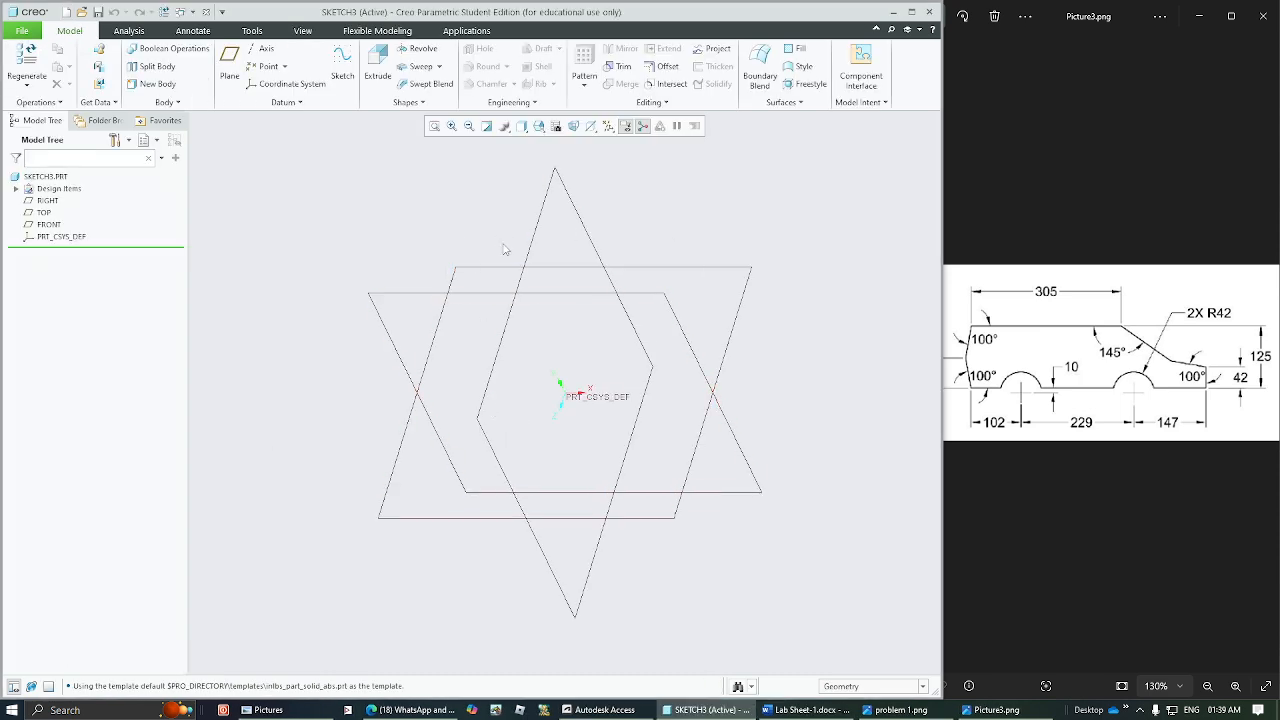
- Start a sketch on the FRONT datum plane and orient the view parallel to the sketch plane
left_click(479, 294)
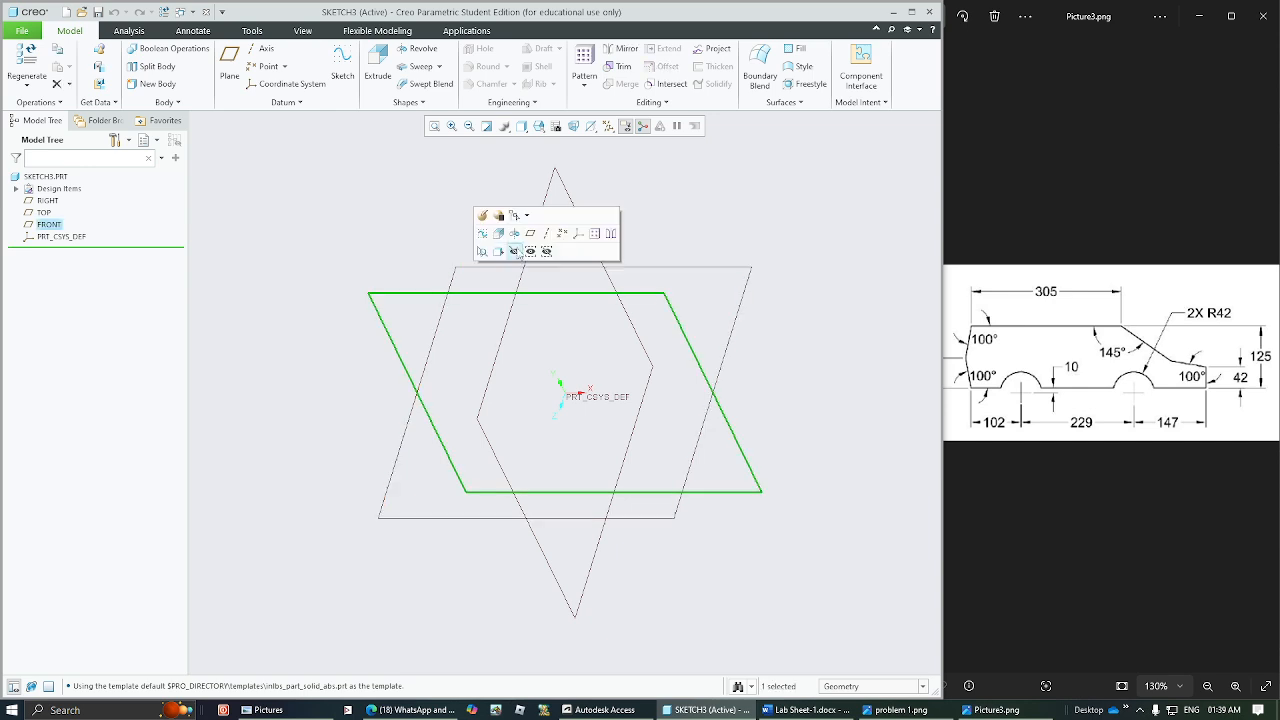
left_click(521, 276)
left_click(500, 271)
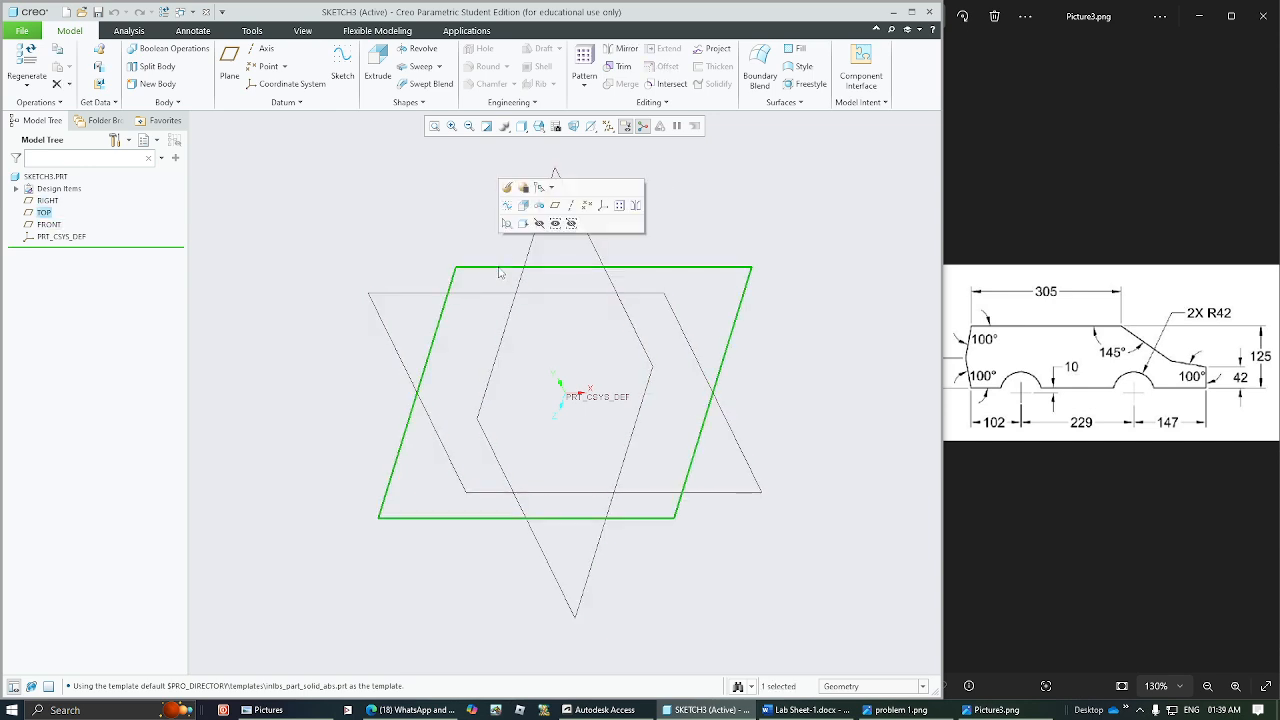
left_click(416, 256)
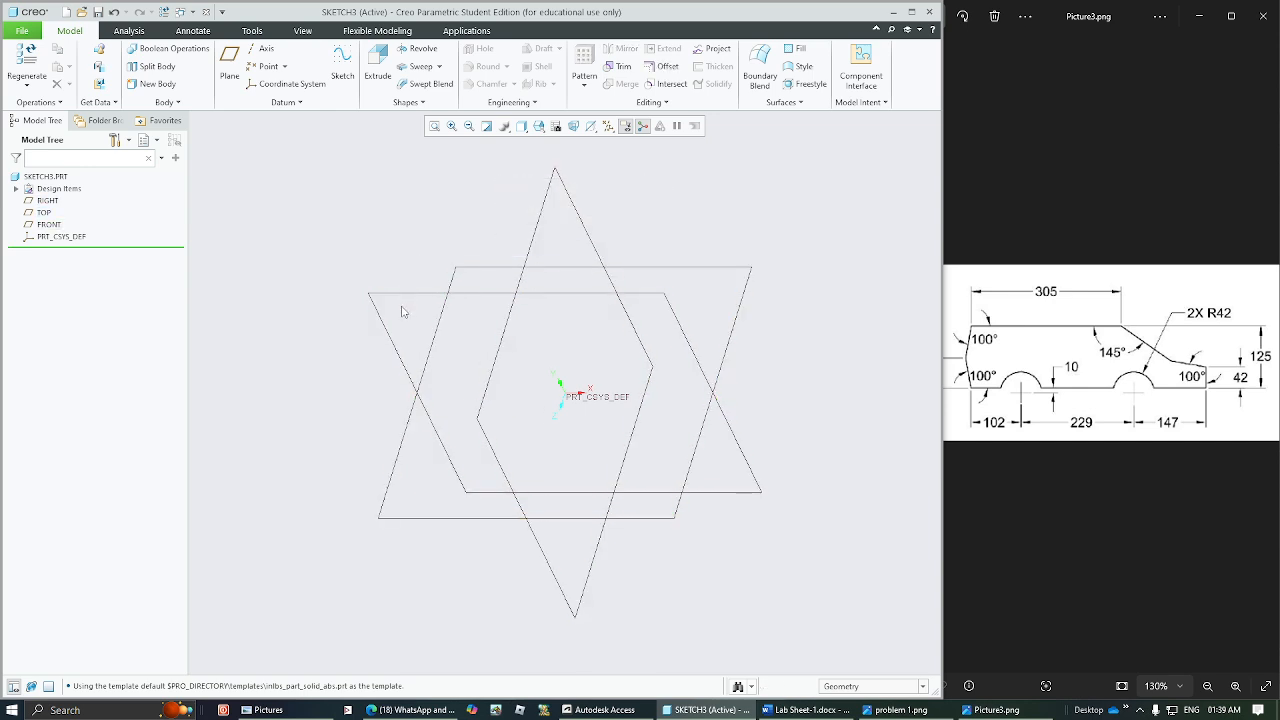
left_click(408, 294)
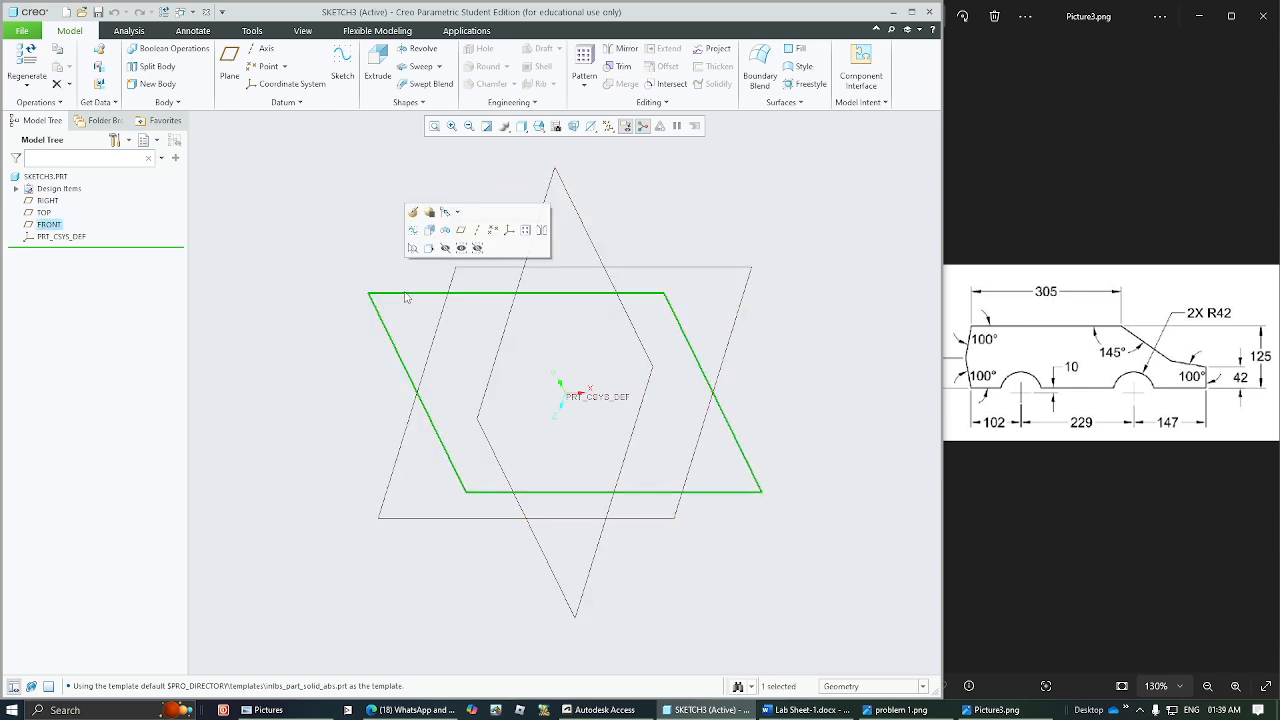
left_click(340, 71)
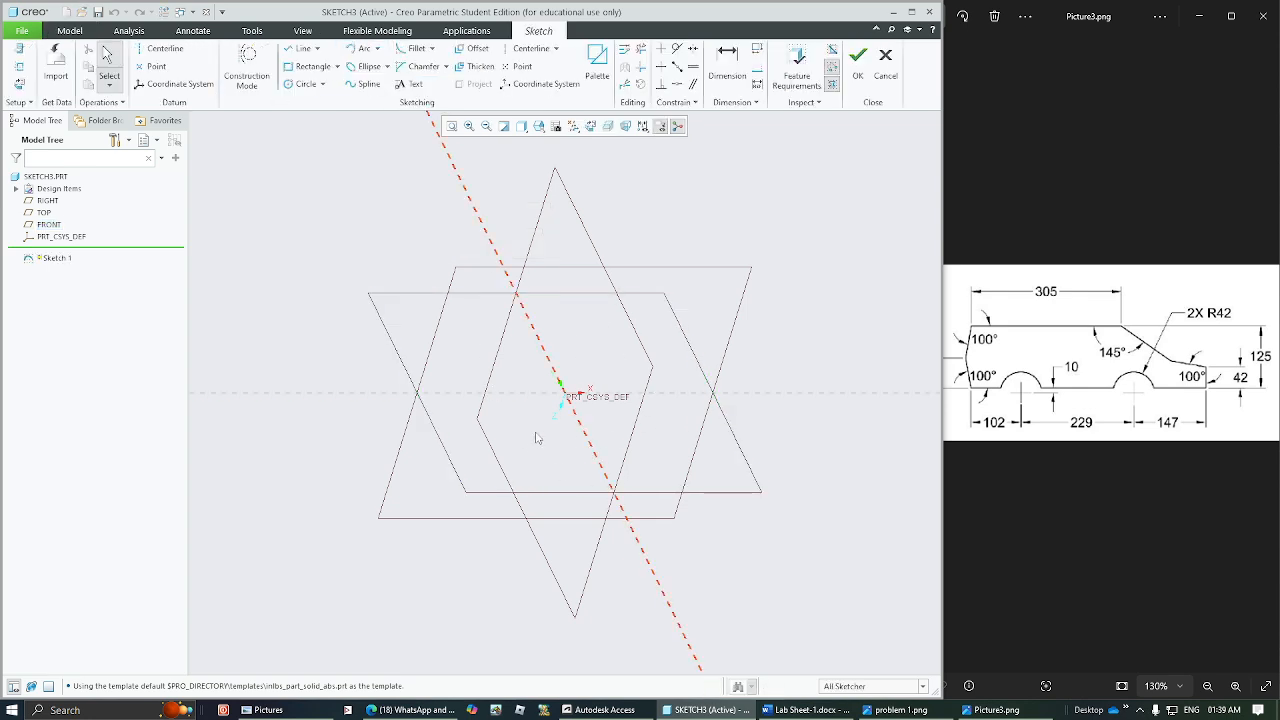
left_click(590, 126)
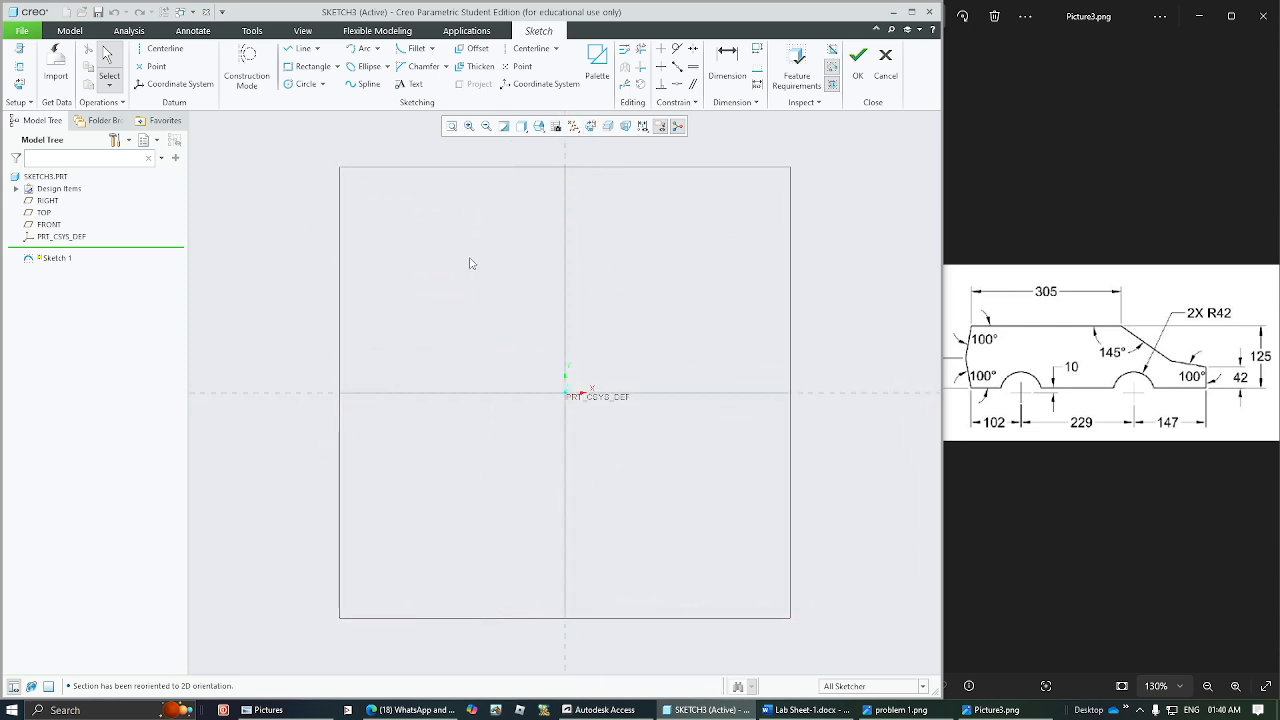
- Sketch a vertical line up from the origin and a connected line sloping up to the left, ending about 79 above the origin
left_click(1164, 383)
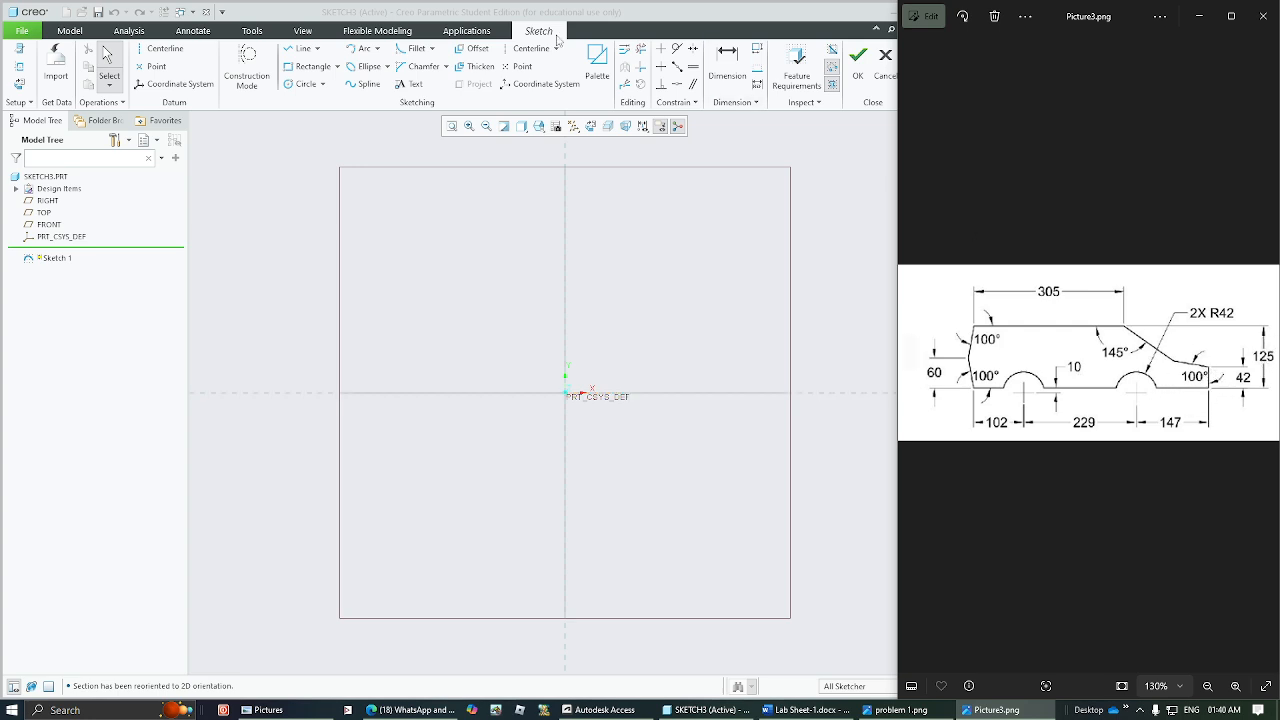
left_click(300, 48)
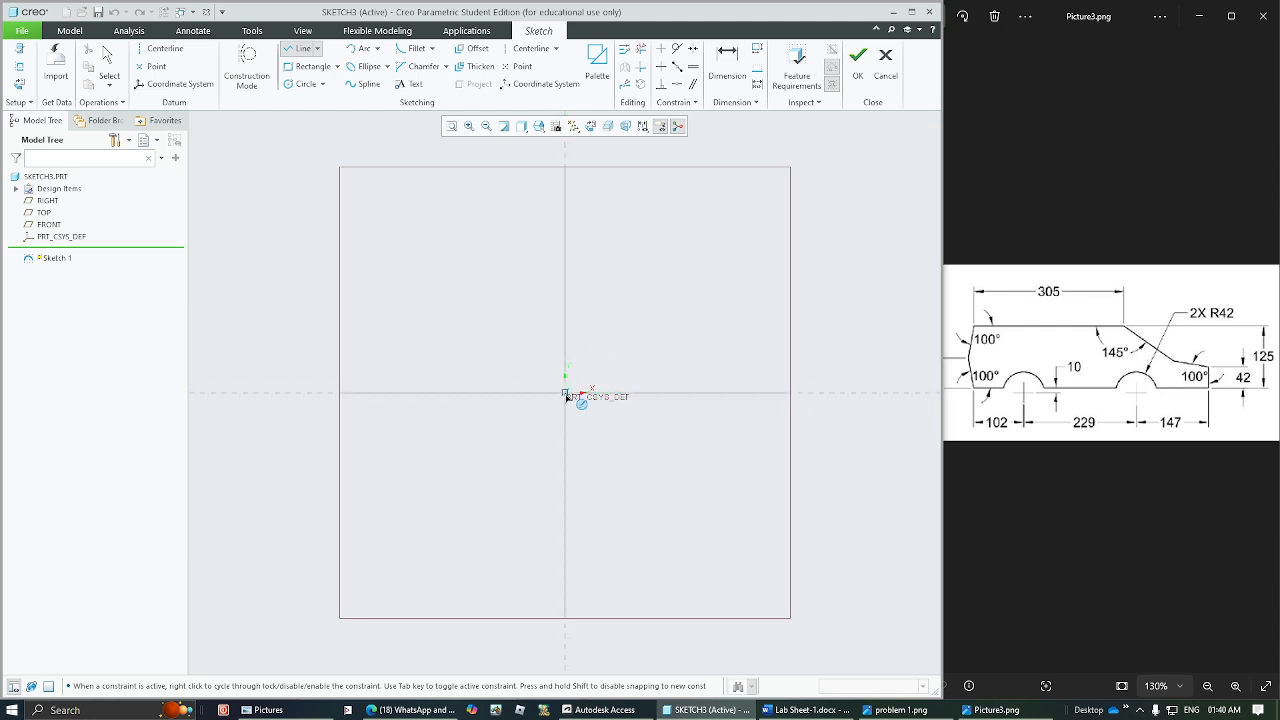
left_click(565, 394)
left_click(570, 351)
left_click(480, 322)
middle_click(522, 271)
middle_click(522, 271)
left_click(522, 271)
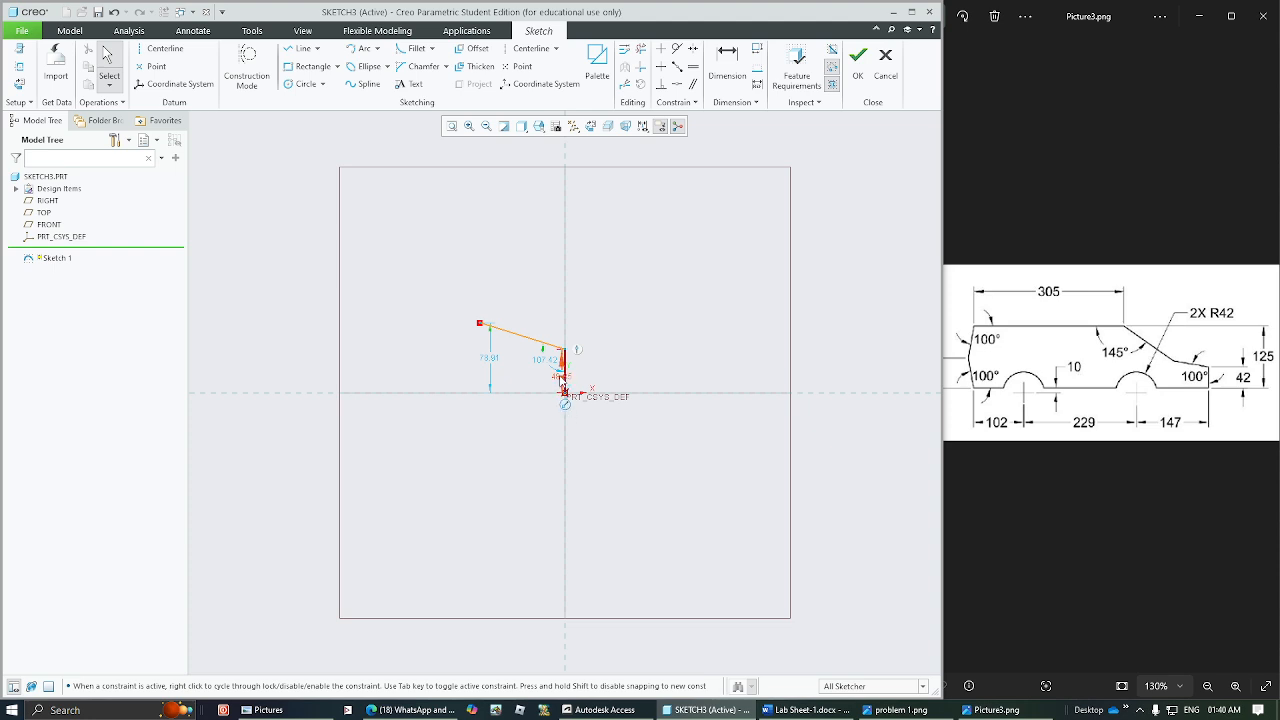
- Set the vertical line's length to 42 and its angle to the sloping line to 100°
left_click_drag(563, 379, 602, 381)
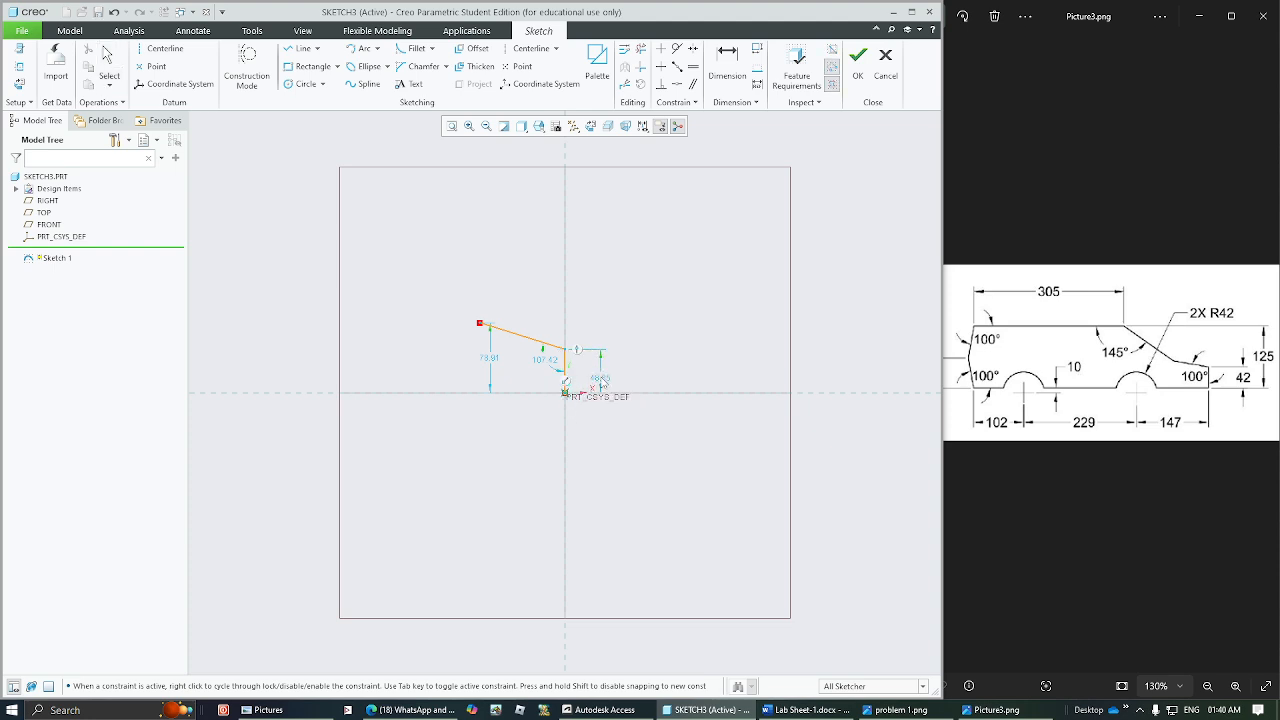
double_click(599, 381)
type("42")
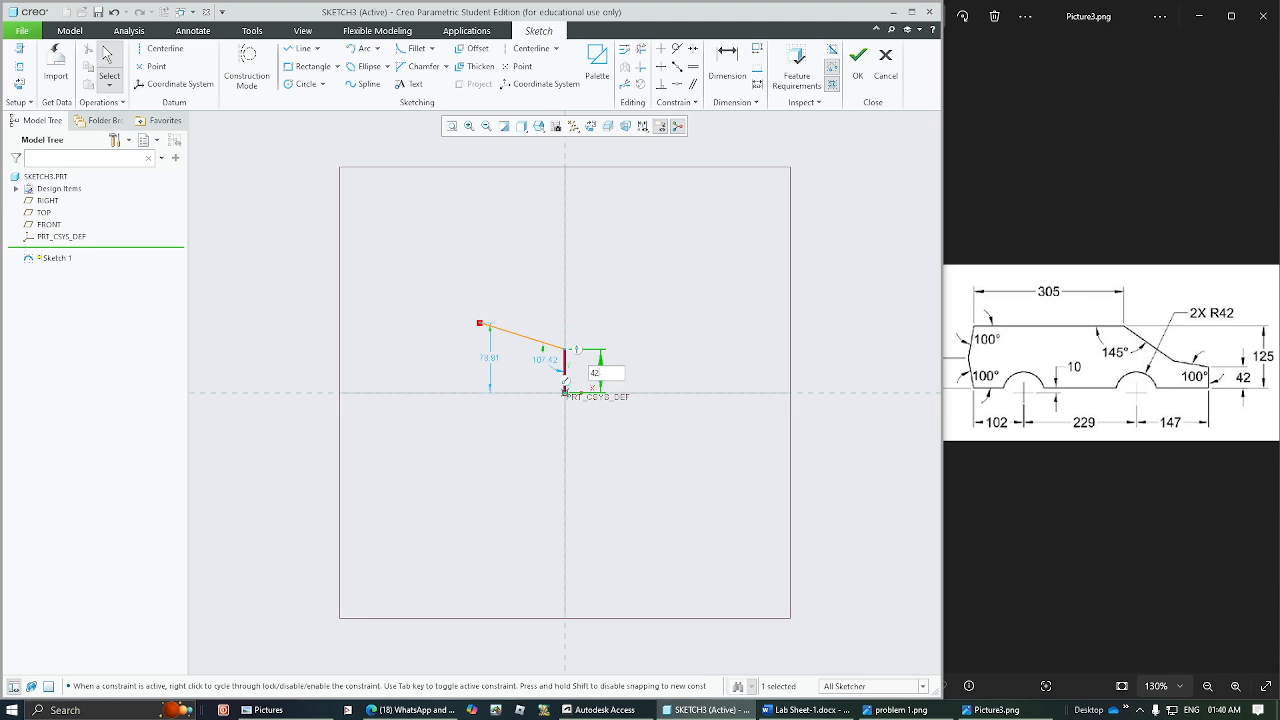
key("Return")
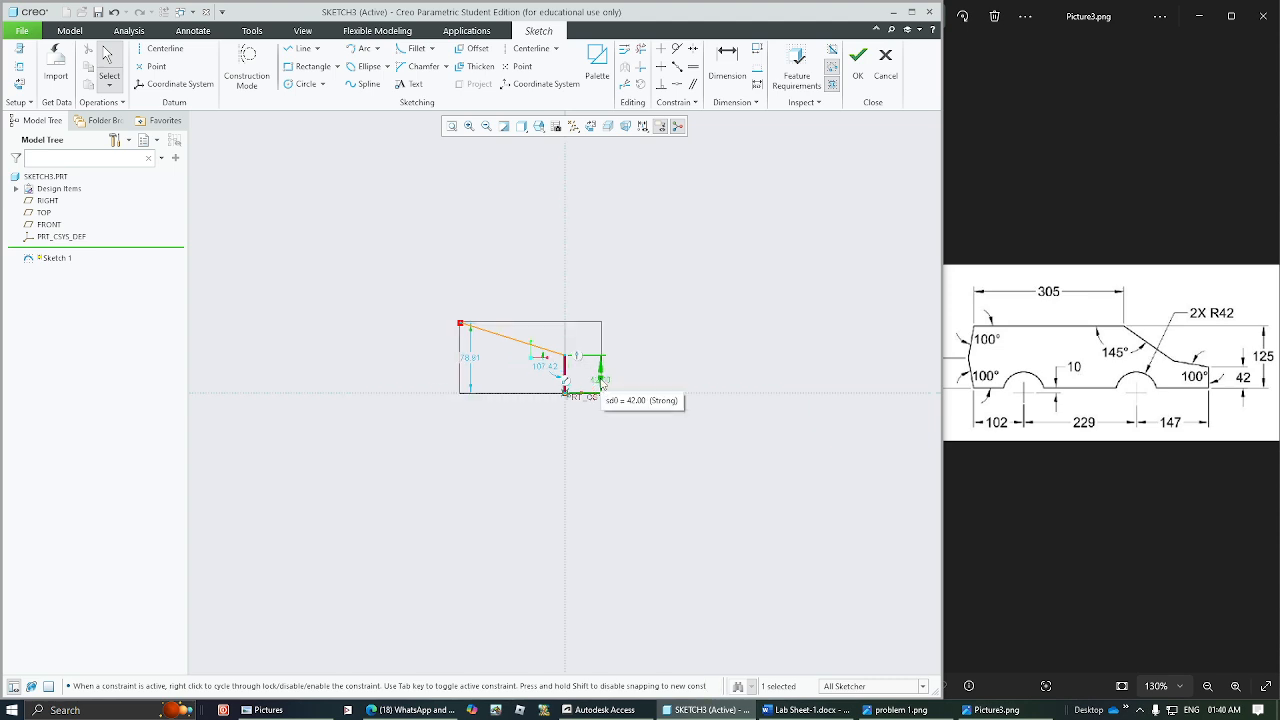
double_click(548, 372)
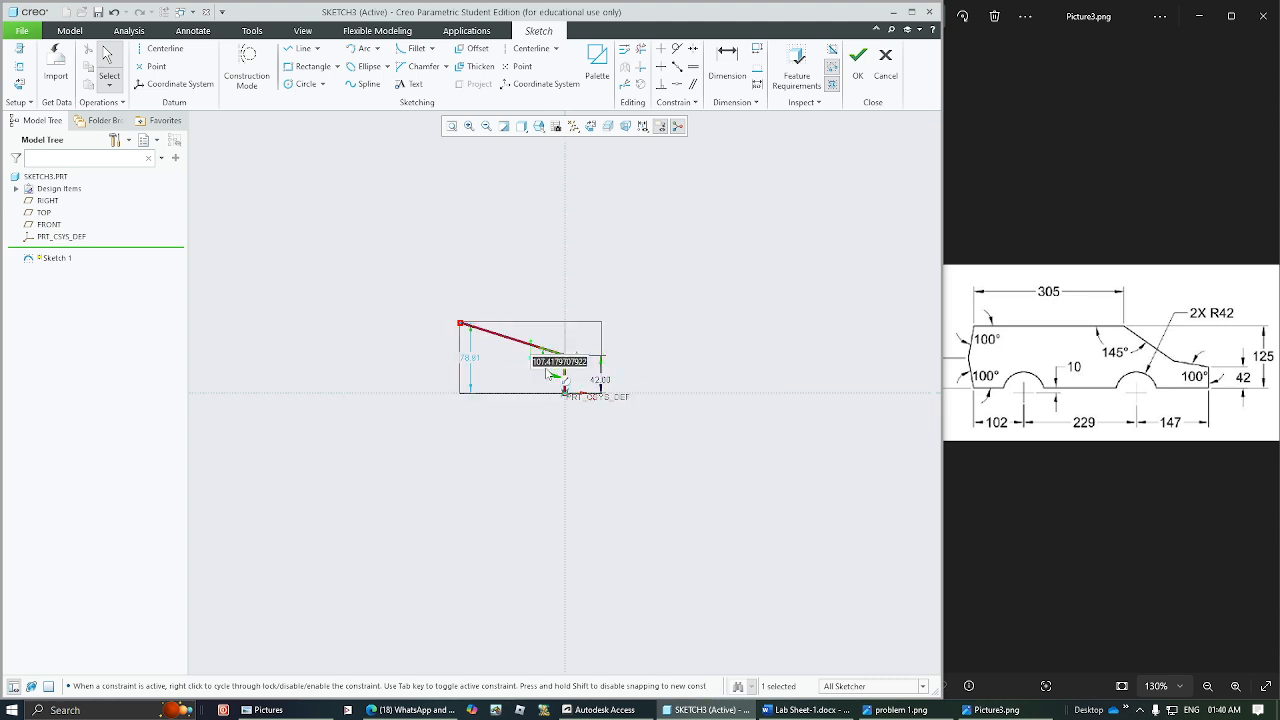
type("100")
key("Return")
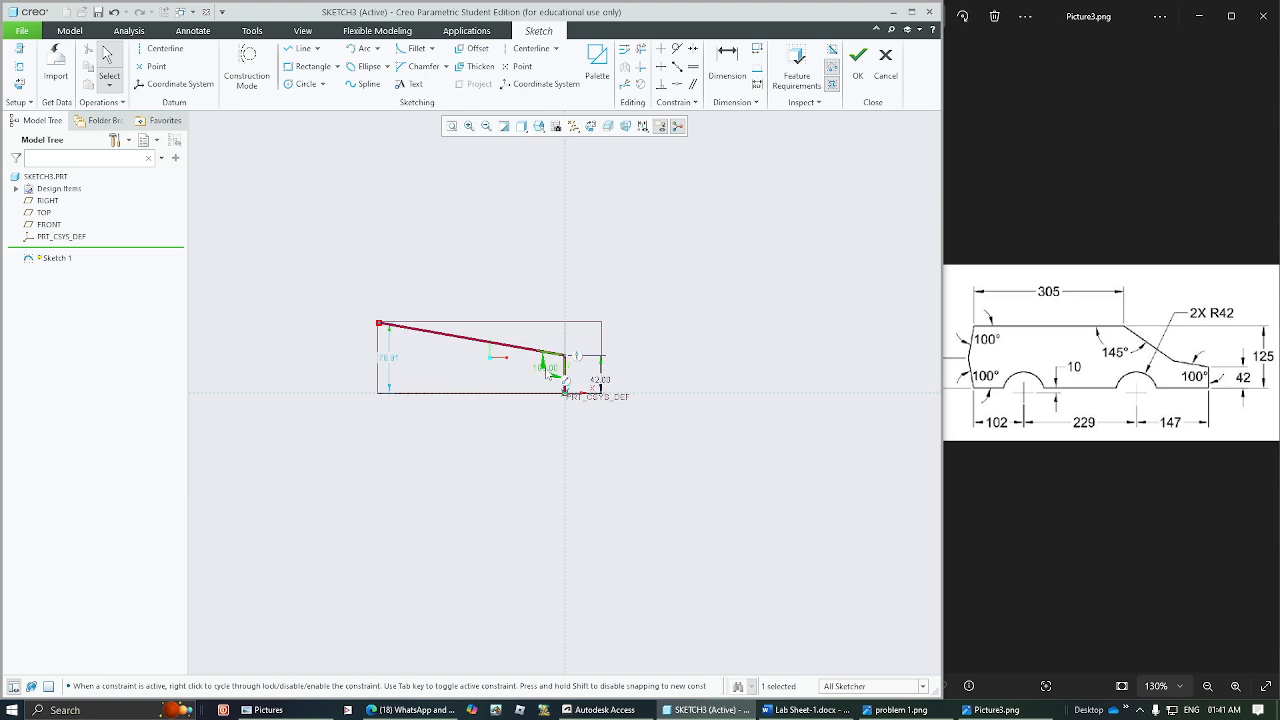
left_click(891, 280)
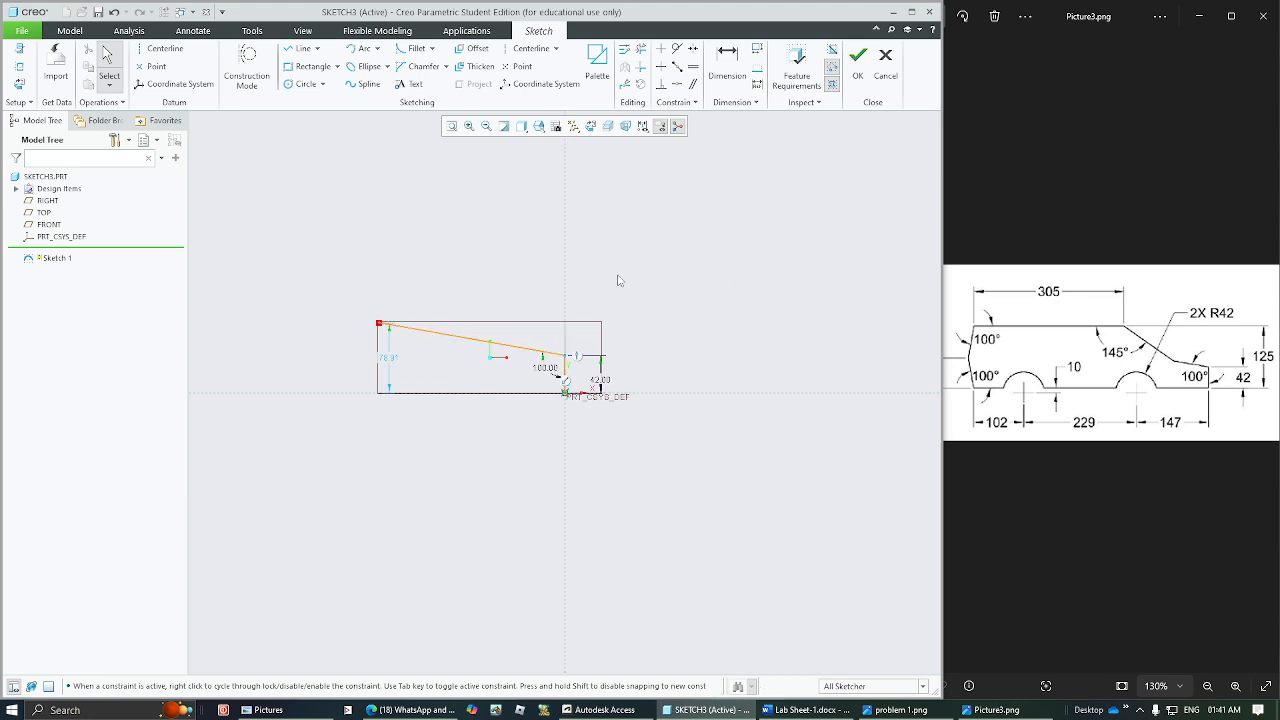
- Sketch the remaining van outline as connected lines closing at the origin, with a roof about 113 long and about 167 high
left_click(303, 50)
left_click(378, 322)
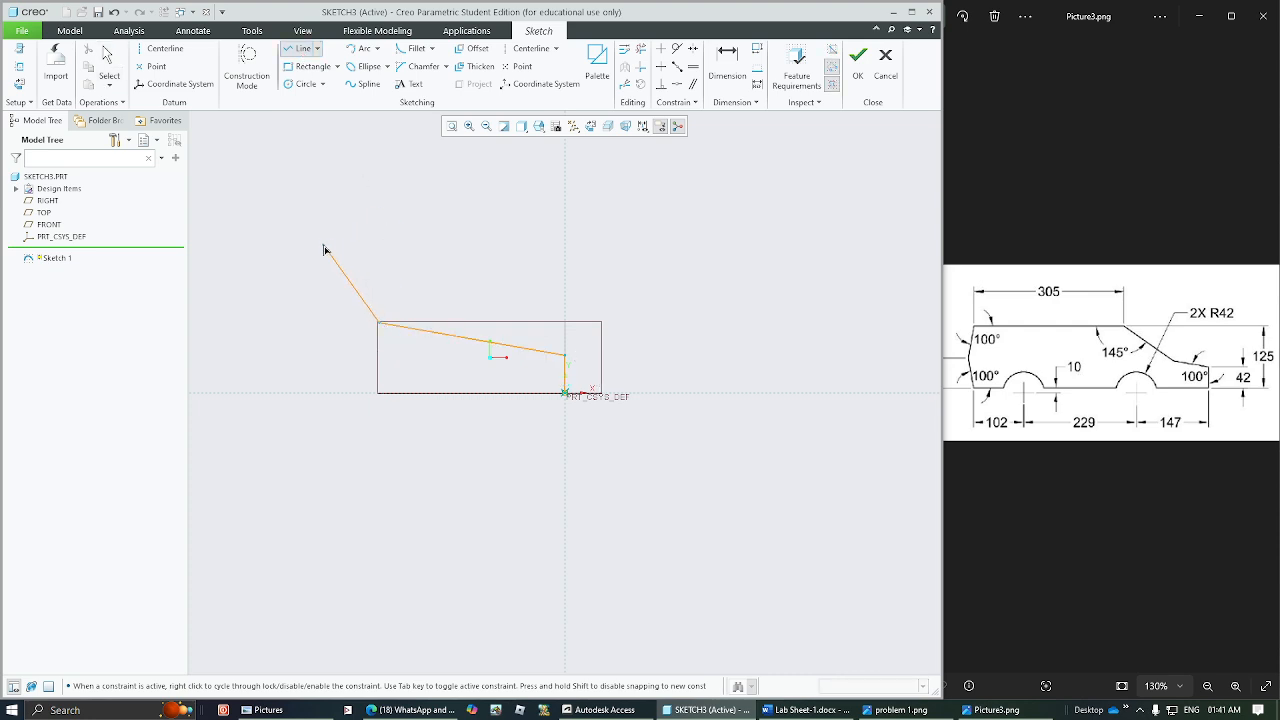
left_click(323, 246)
left_click(222, 245)
left_click(201, 300)
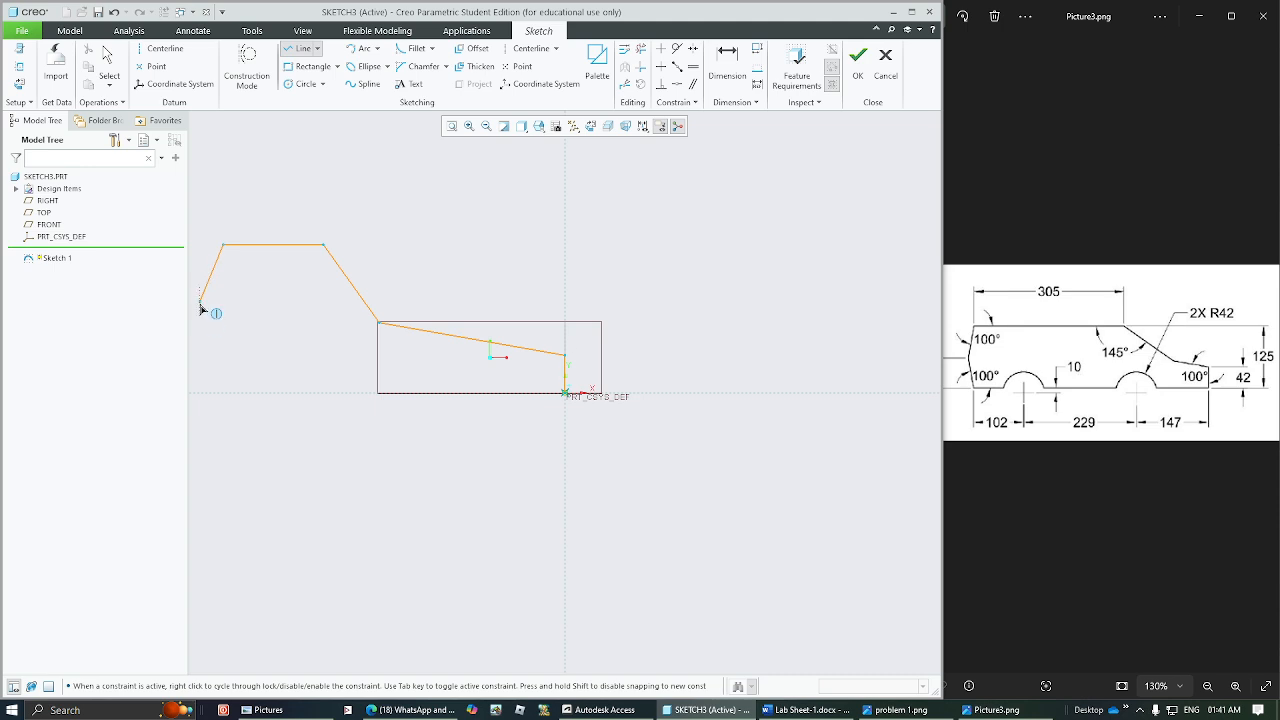
left_click(214, 392)
left_click(565, 392)
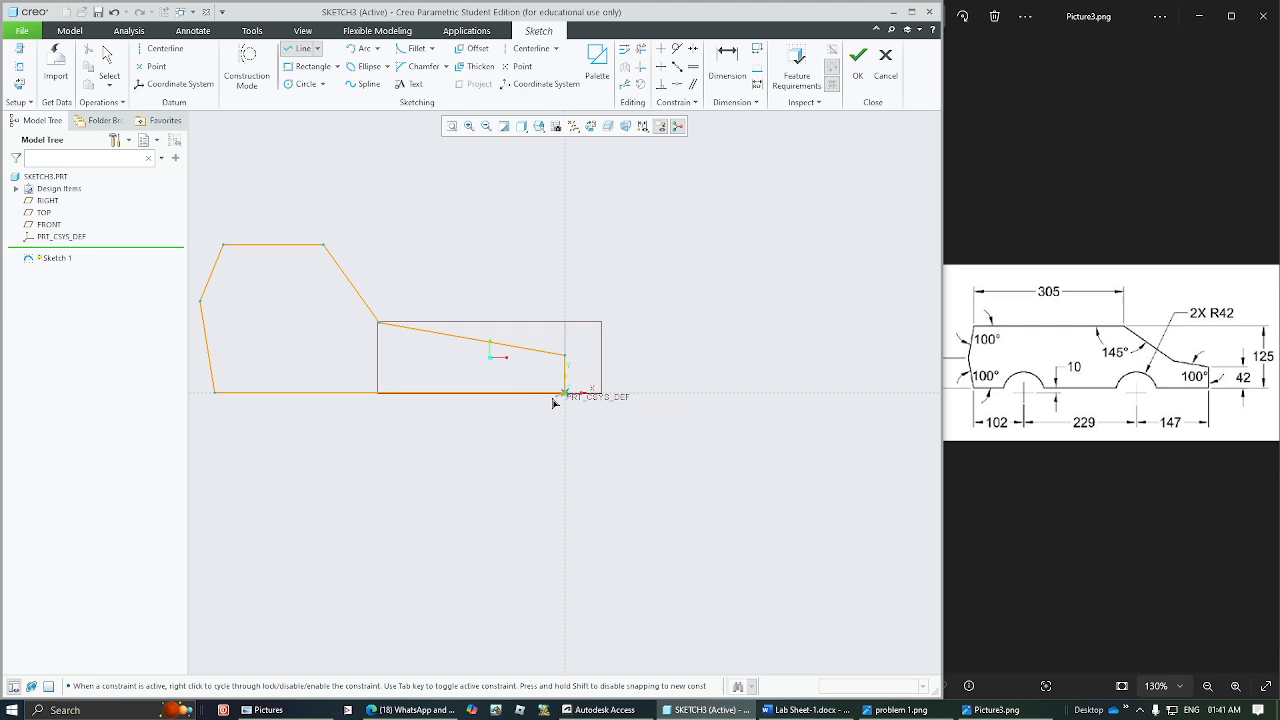
middle_click(645, 258)
middle_click(645, 258)
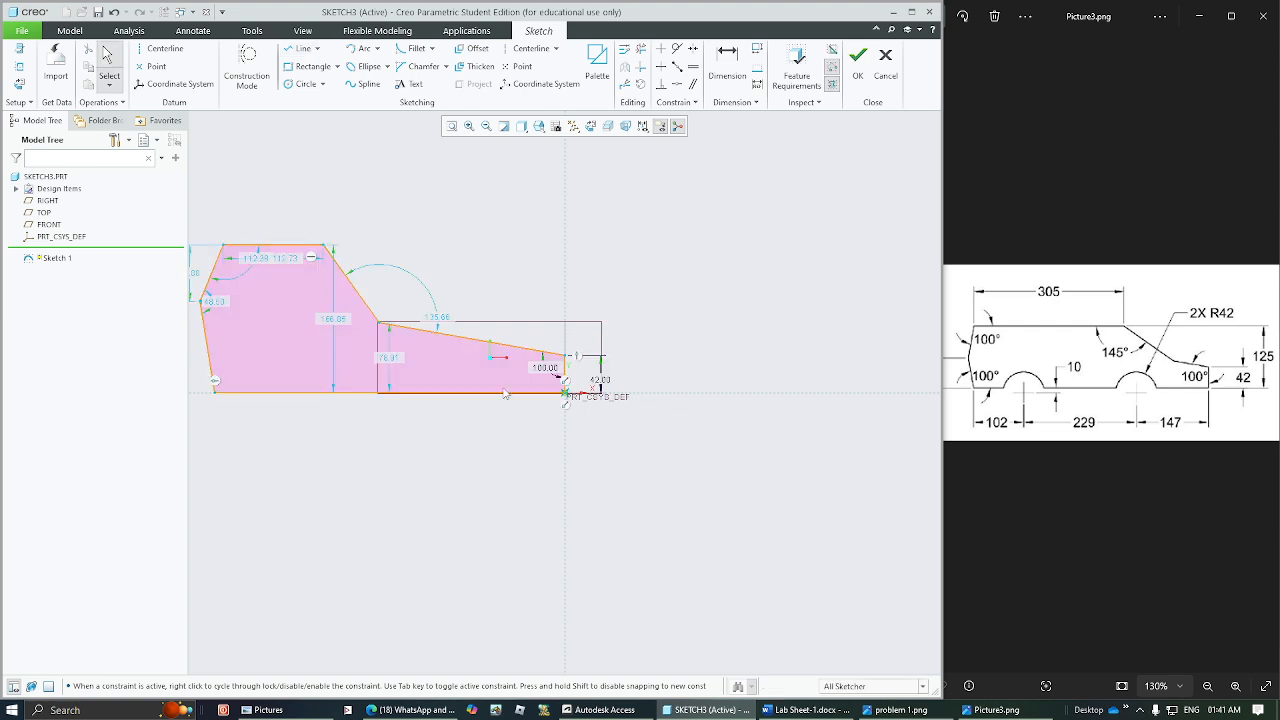
- Move the roof length and overall height dimensions outside the outline, and set the overall height to 125
mouse_move(458, 440)
middle_mouse_down("shift")
mouse_move(634, 520)
mouse_move(669, 563)
middle_mouse_up("shift")
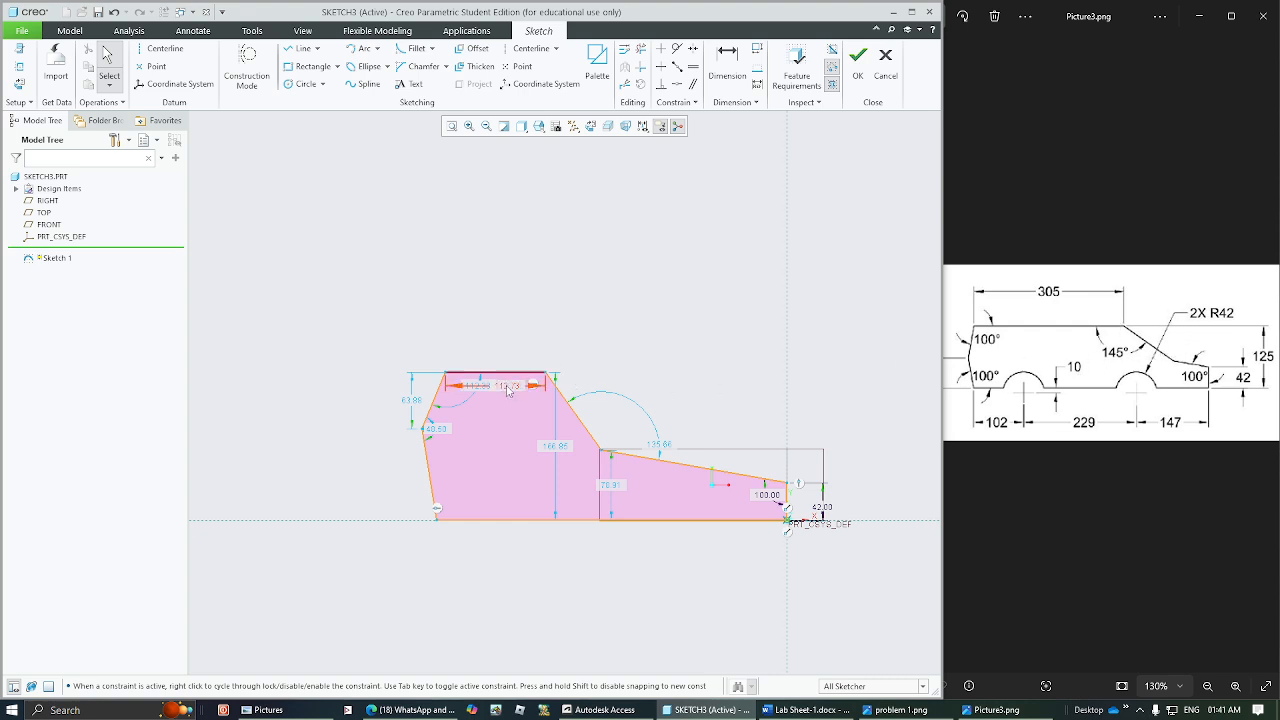
left_click_drag(505, 386, 498, 329)
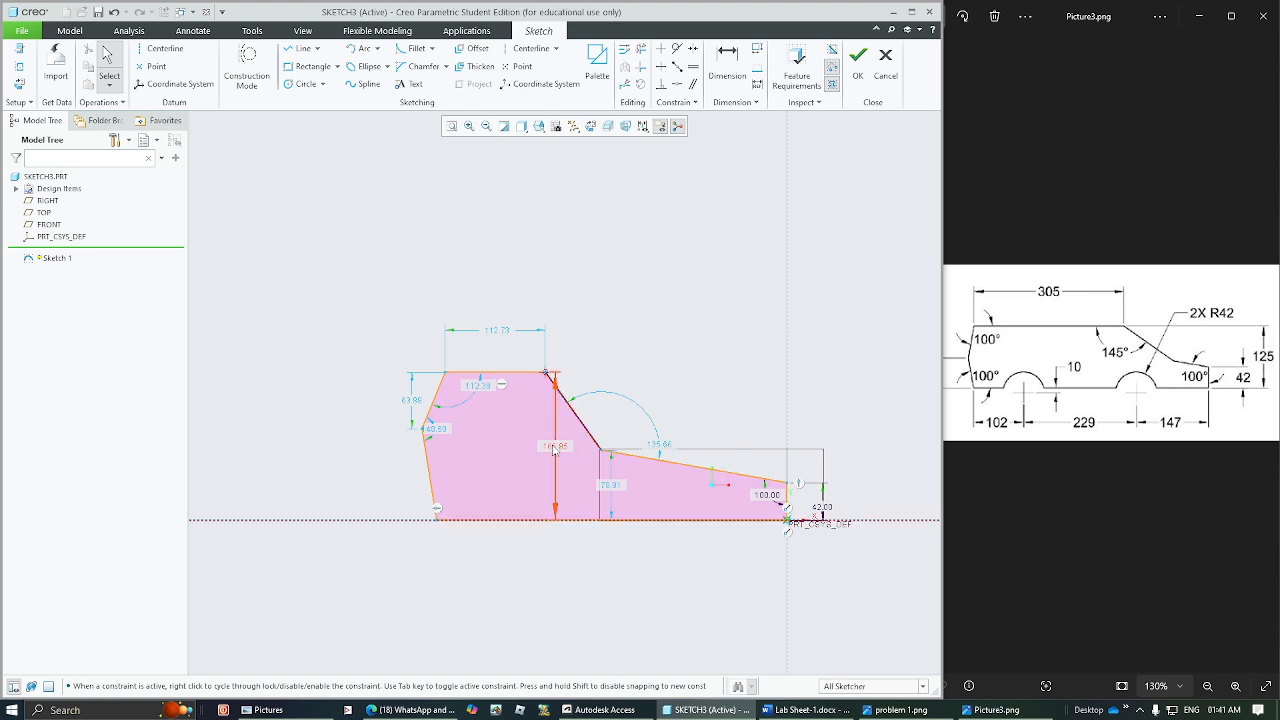
left_click_drag(553, 449, 863, 435)
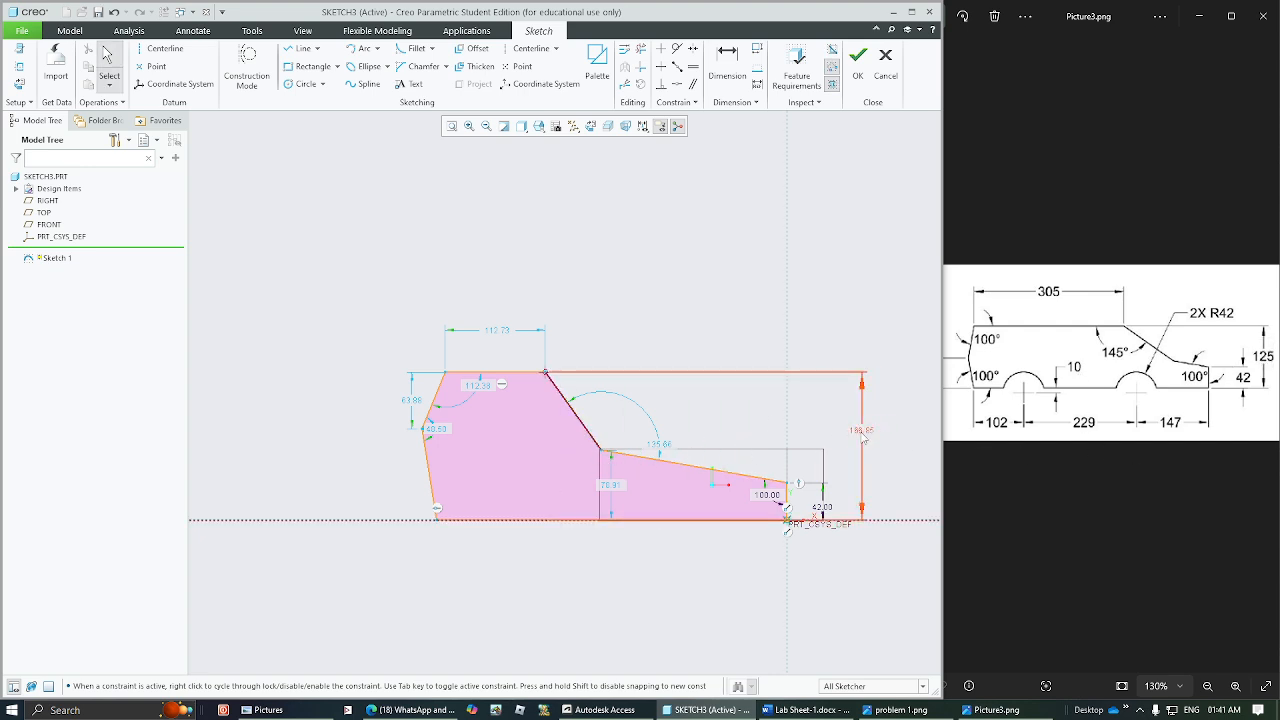
double_click(862, 432)
type("125")
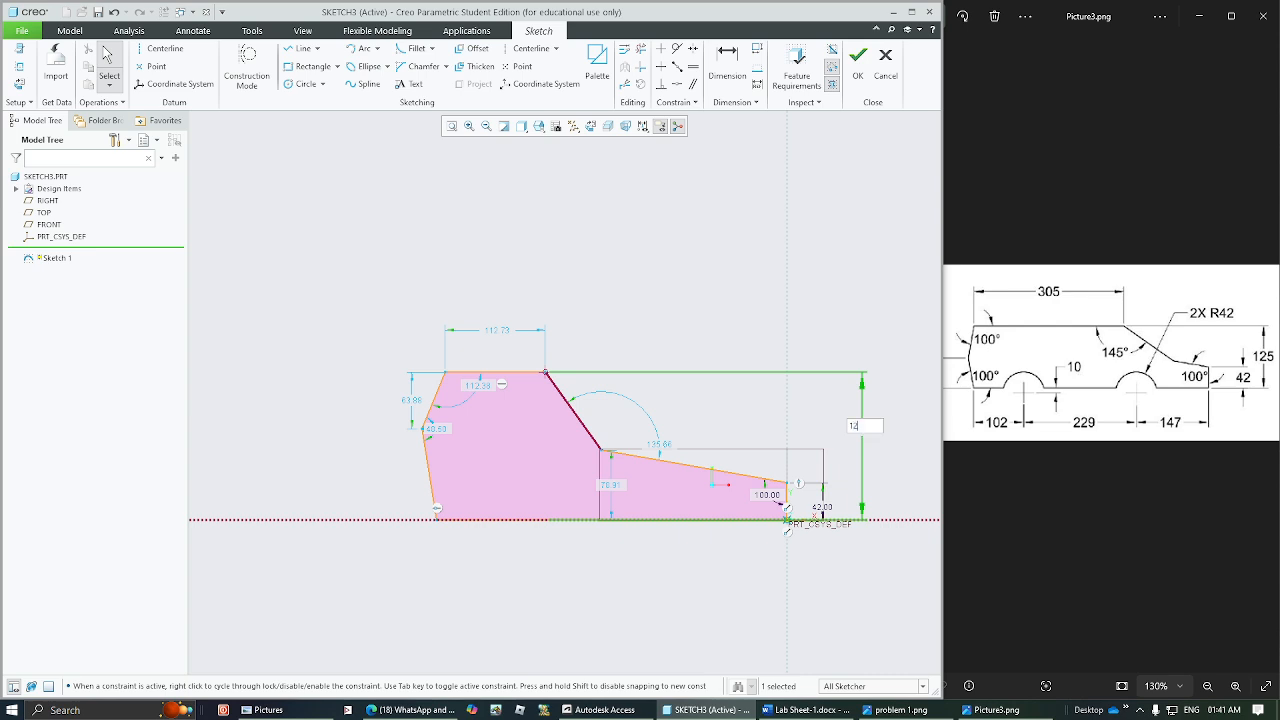
key("Return")
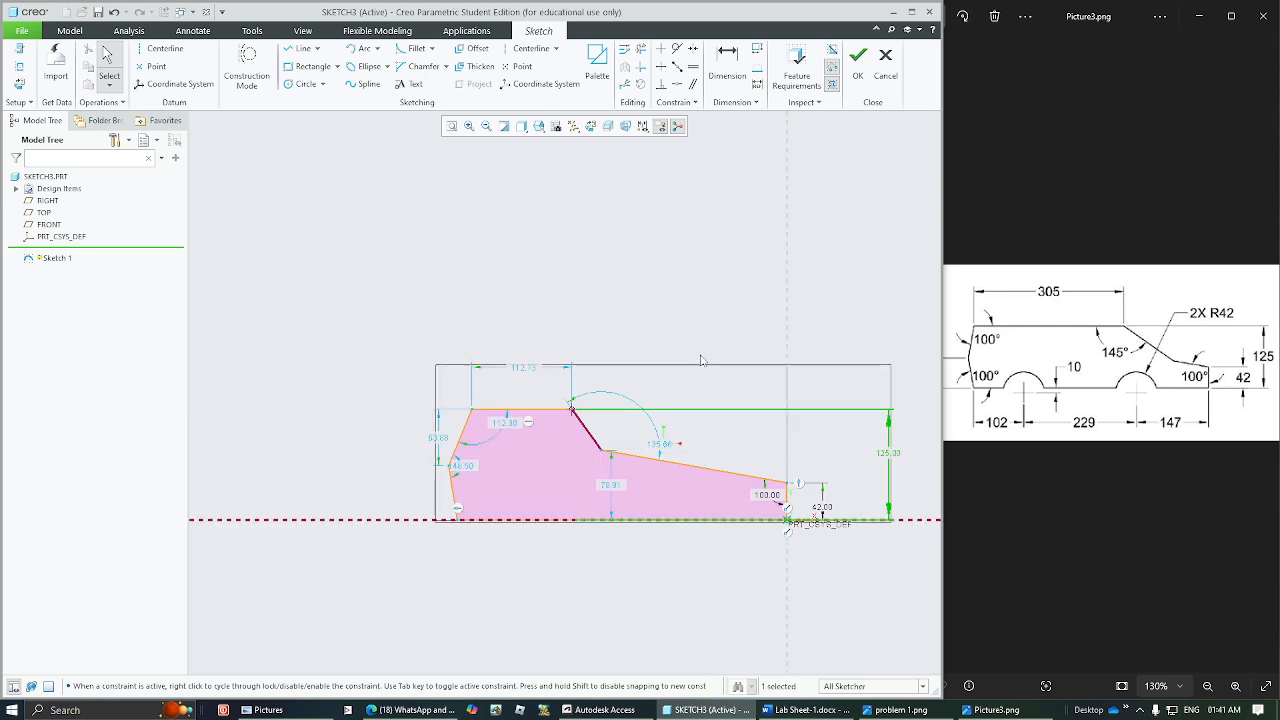
- Set the roof line's length to 305 and the angle between the roof and the upper rear edge to 100°
double_click(529, 369)
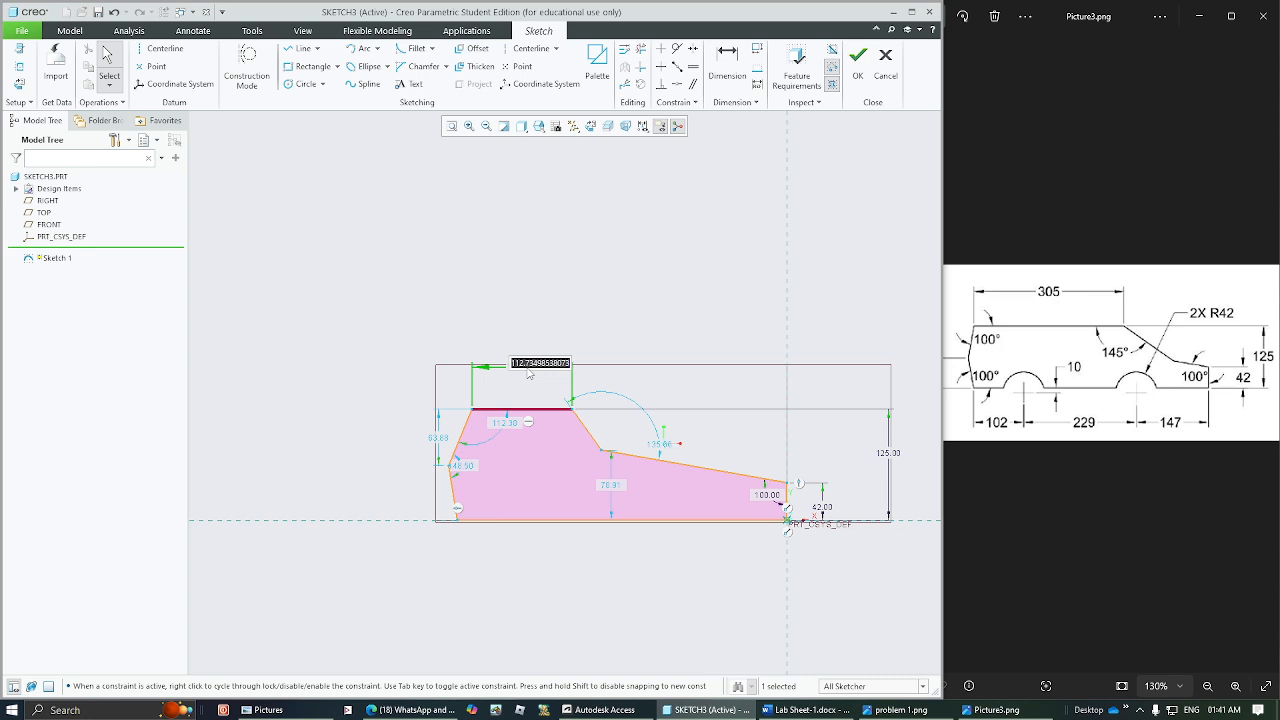
type("305")
key("Return")
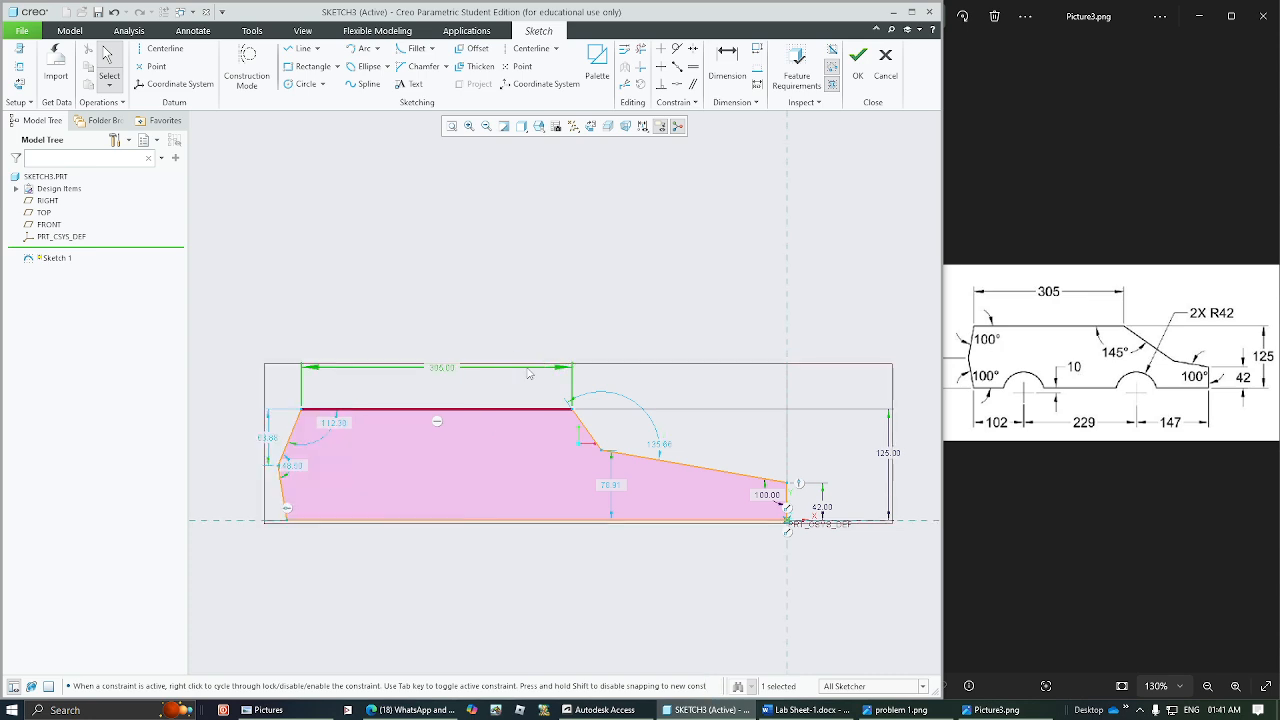
double_click(331, 429)
type("100")
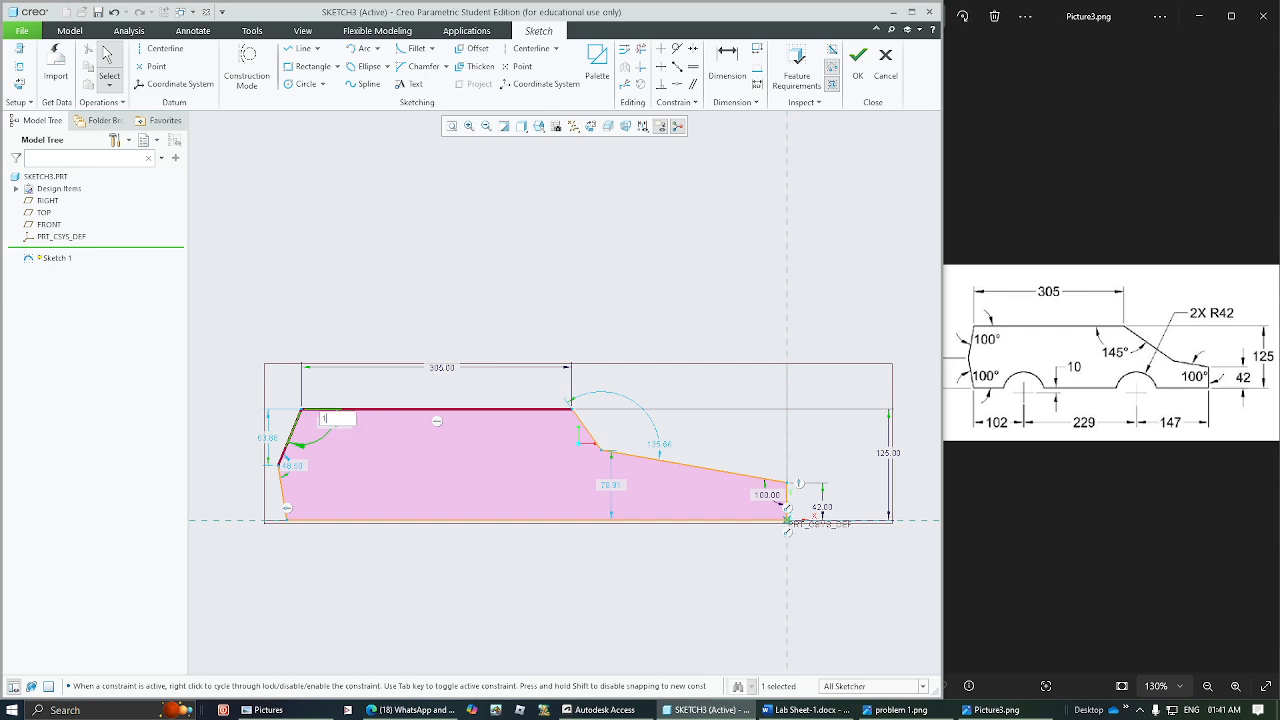
key("Return")
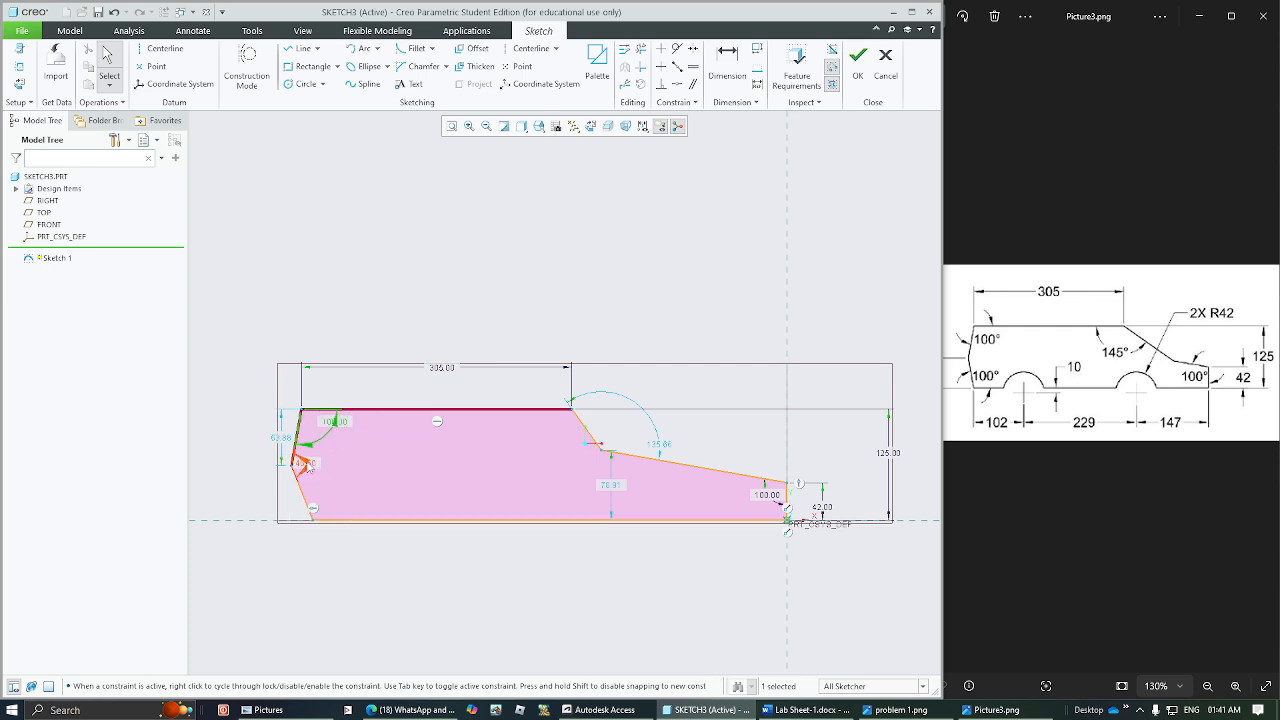
- Dimension the angle between the lower rear edge and the base line and set it to 100°
left_click_drag(308, 465, 319, 470)
left_click(735, 70)
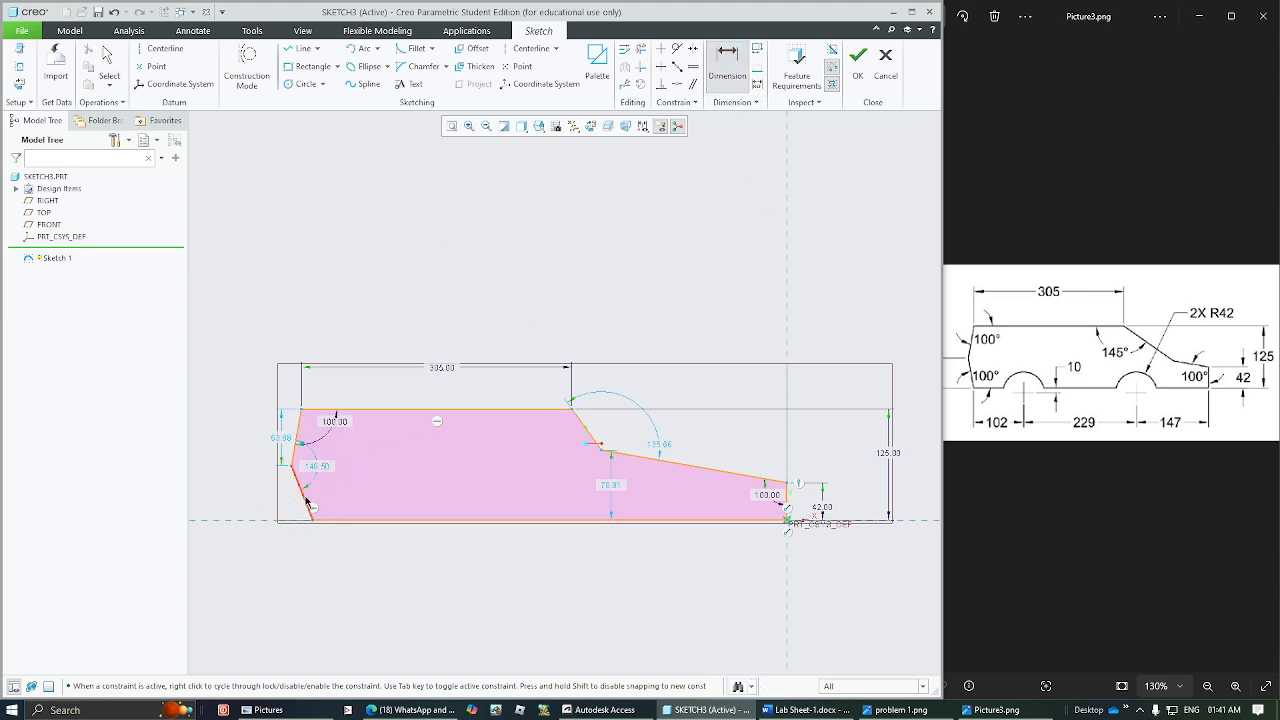
left_click(344, 520)
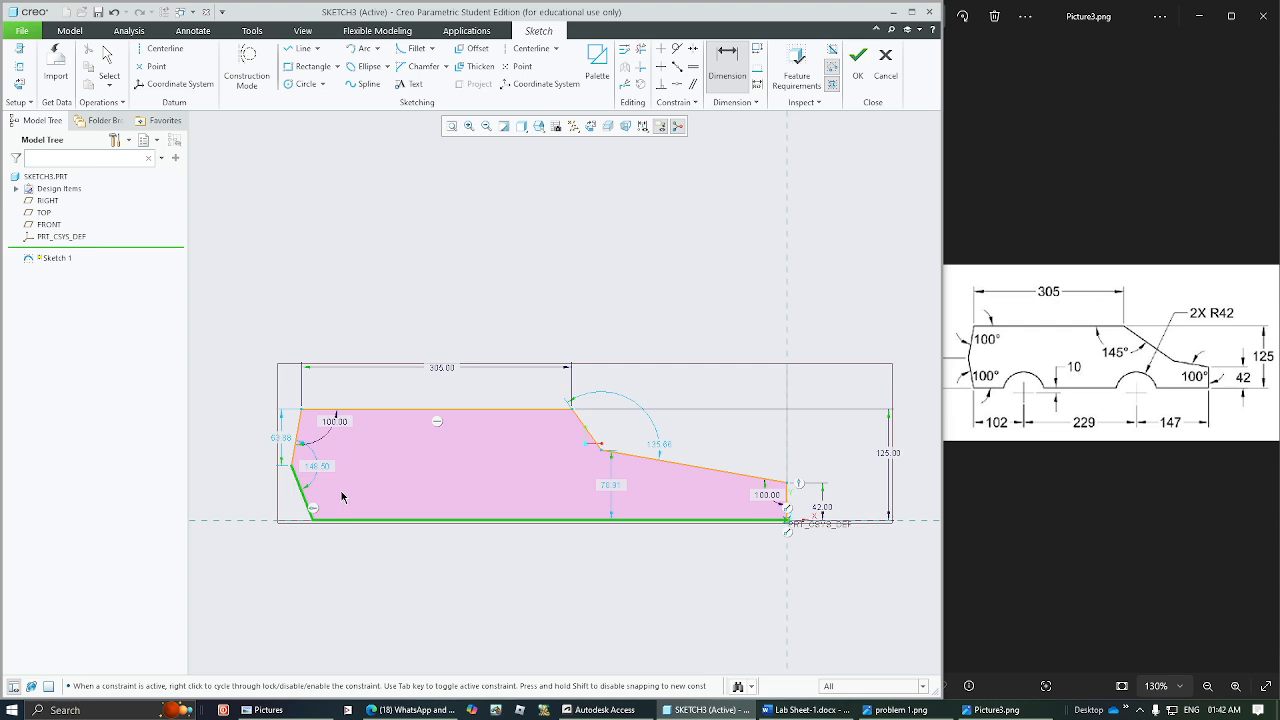
middle_click(330, 487)
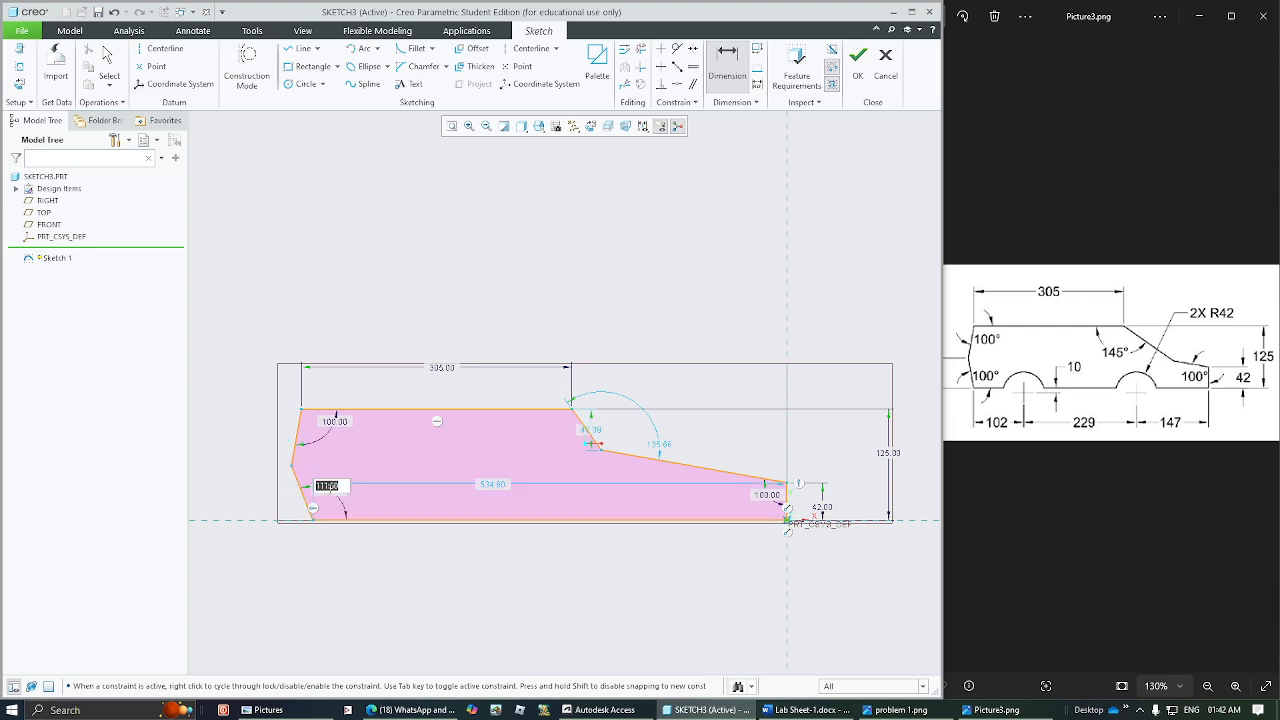
type("100")
key("Return")
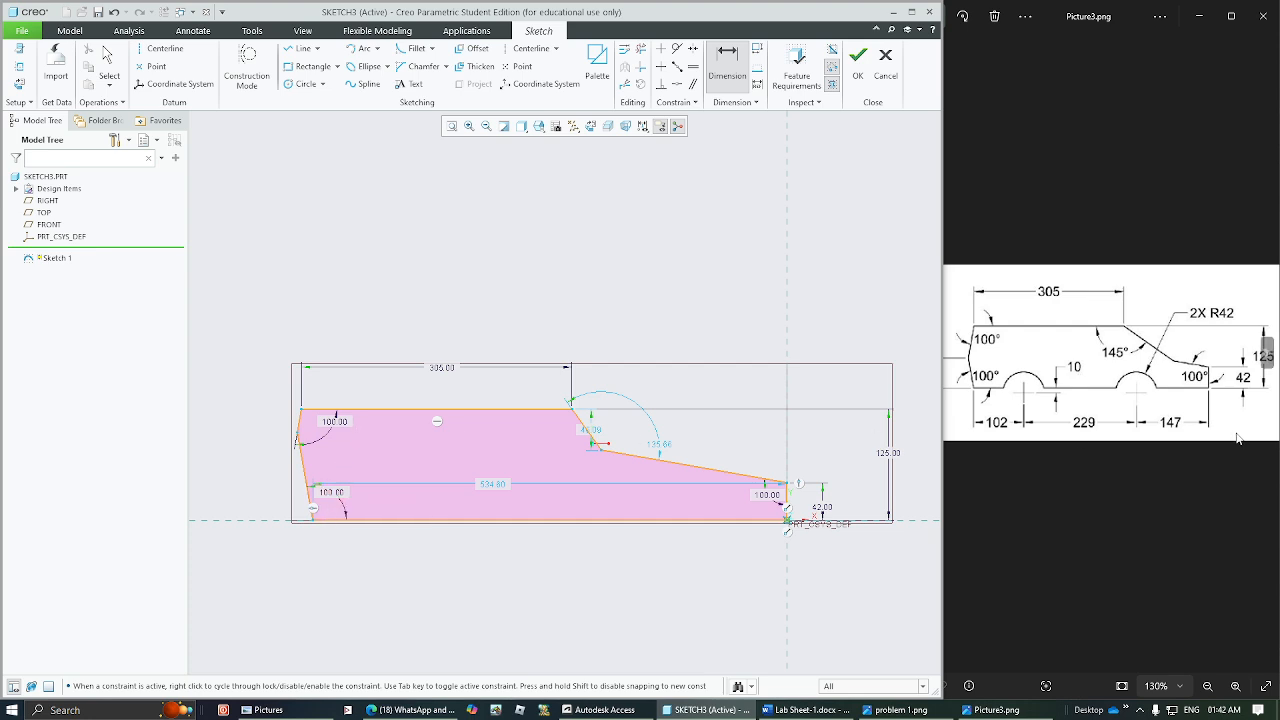
- Dimension the height of the rear corner point above the base line and set it to 60
left_click(1126, 388)
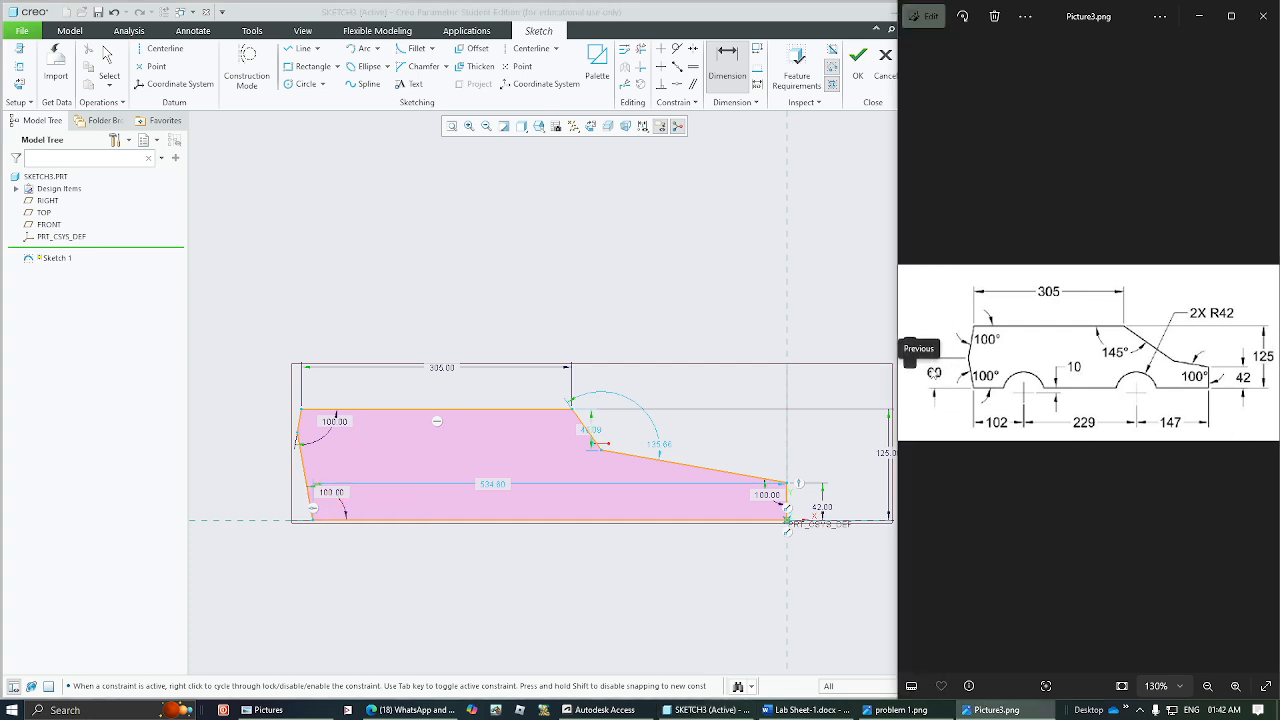
left_click(296, 437)
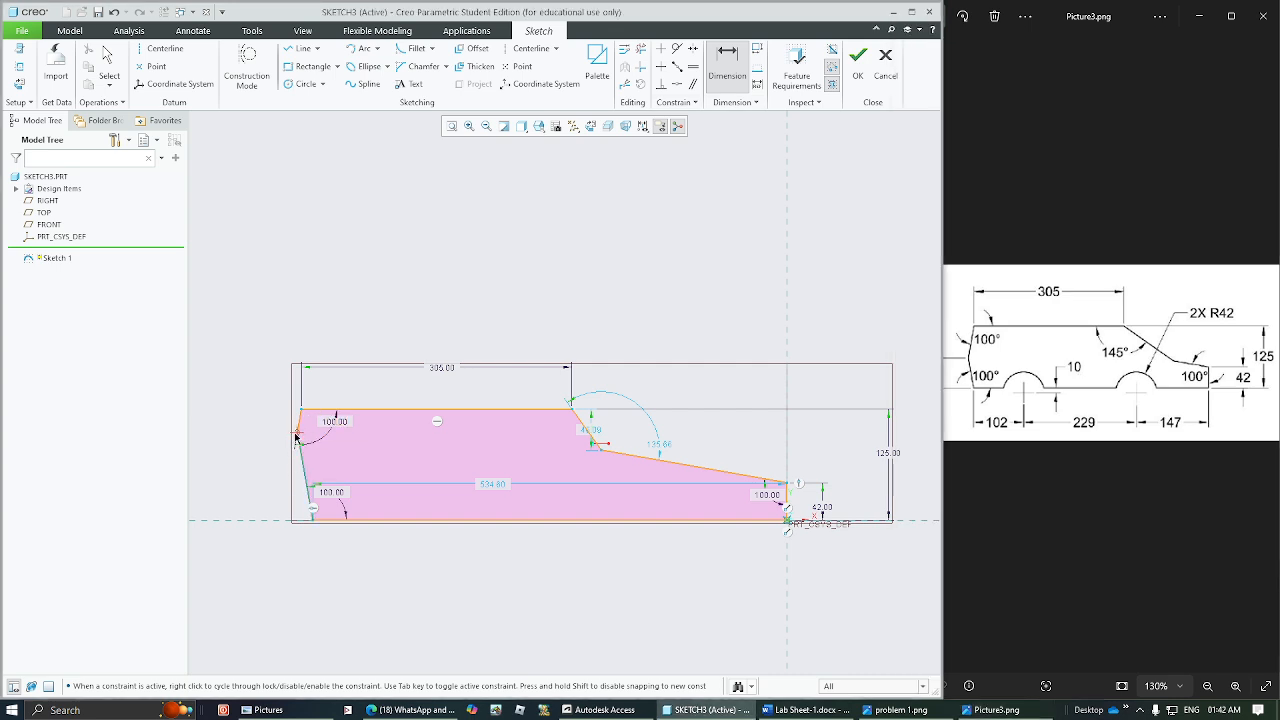
left_click(343, 521)
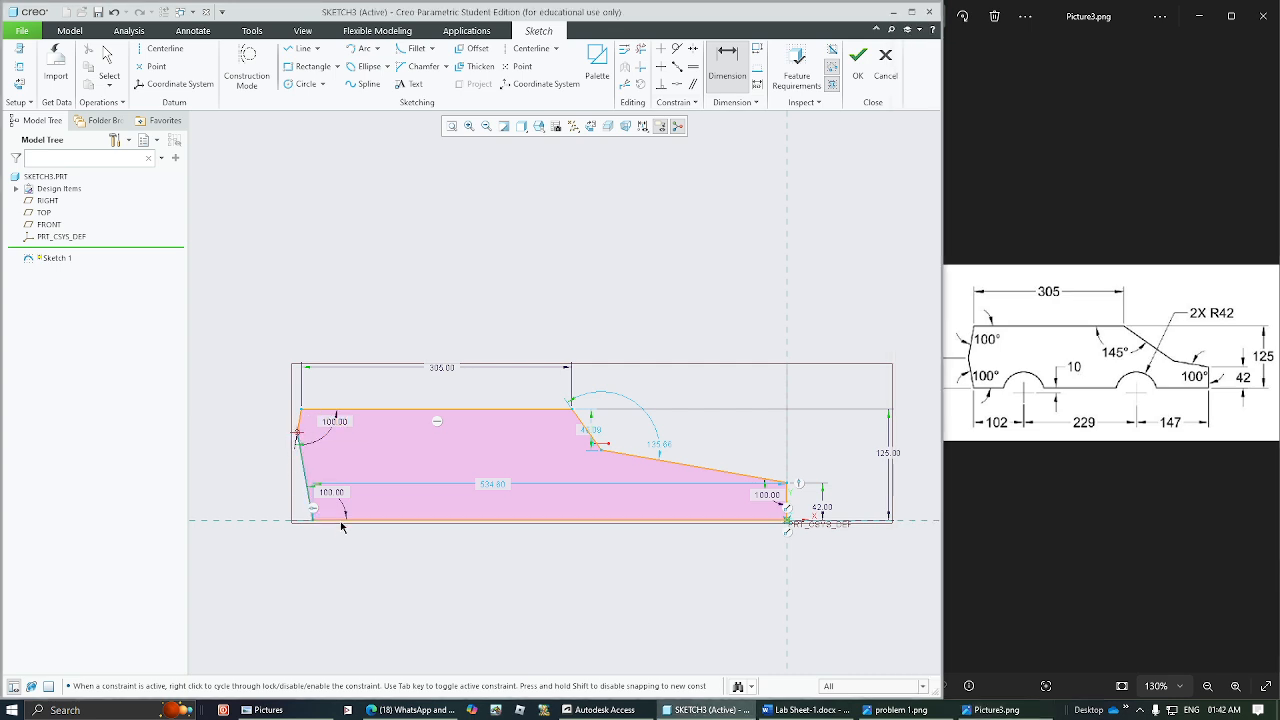
middle_click(249, 488)
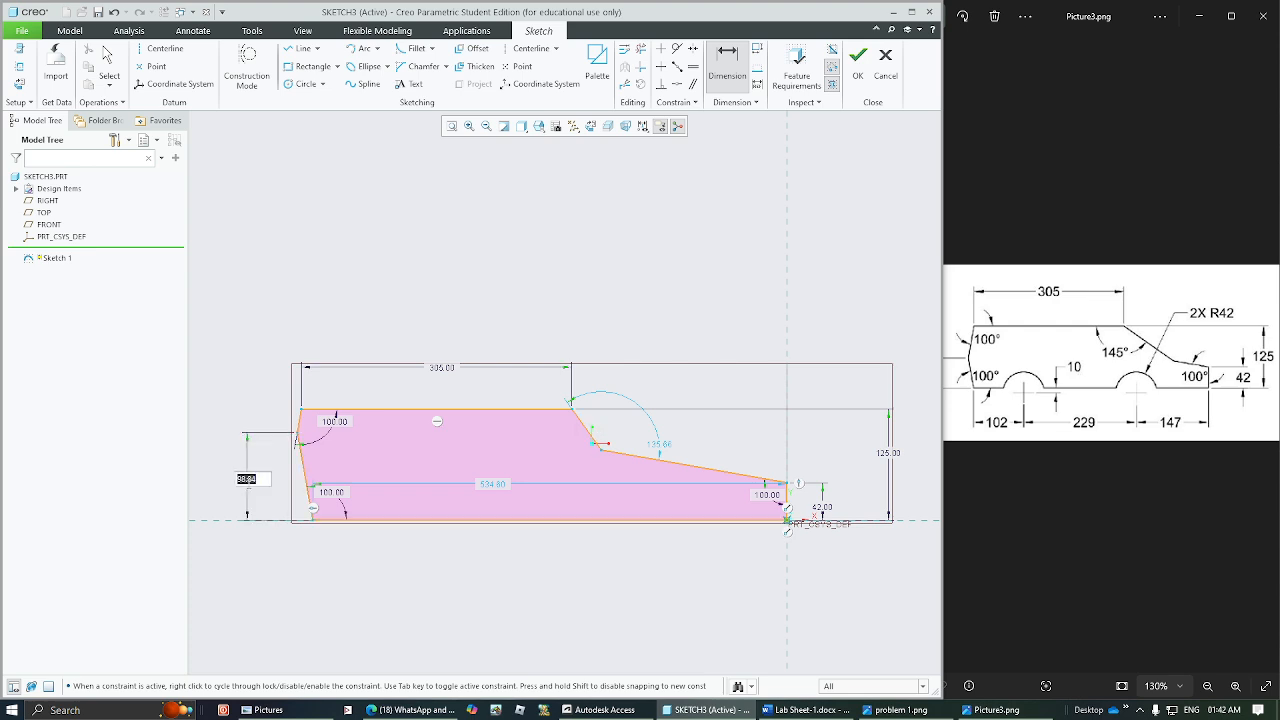
type("60")
key("Return")
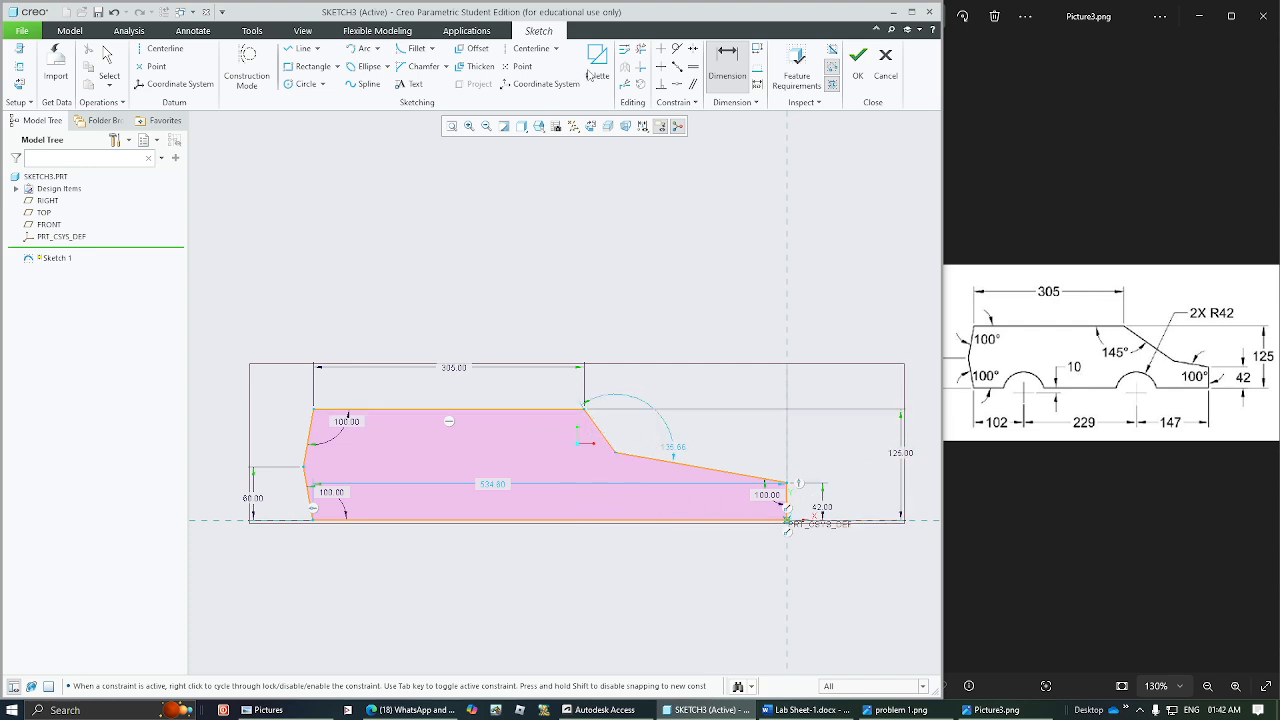
- Dimension the angle between the roof line and the sloping windshield line and set it to 145°
left_click(564, 409)
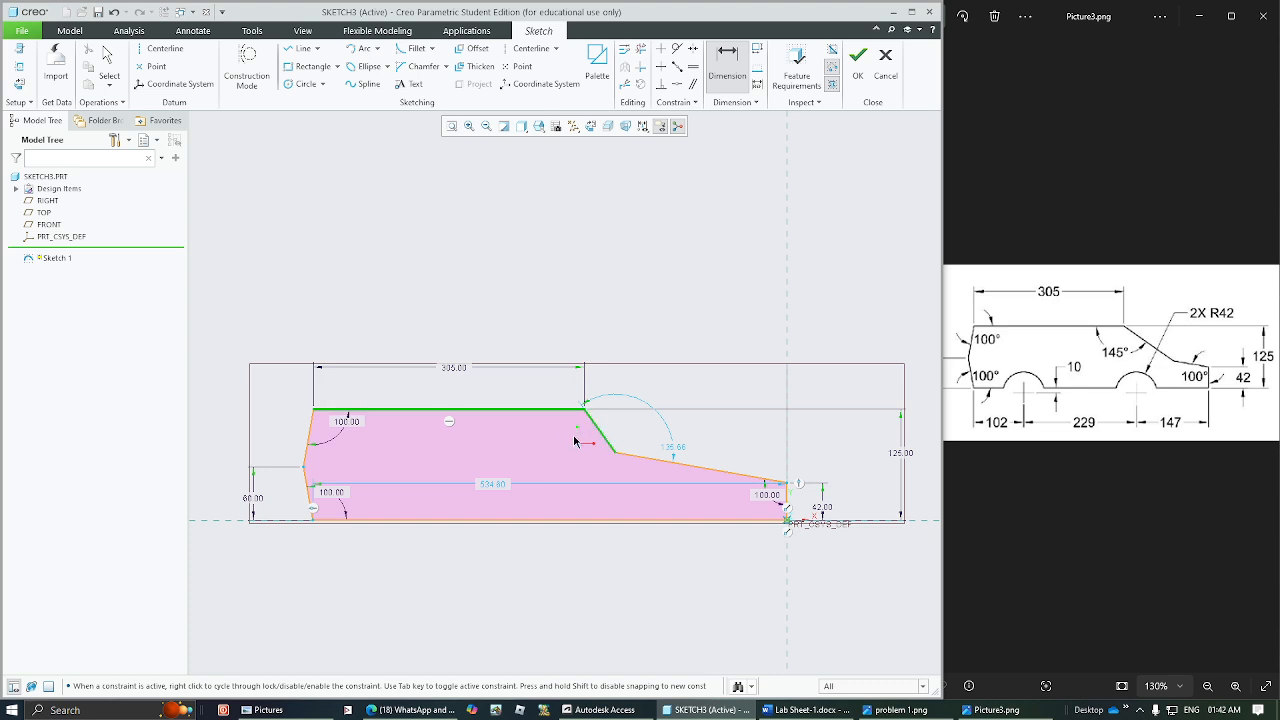
middle_click(576, 441)
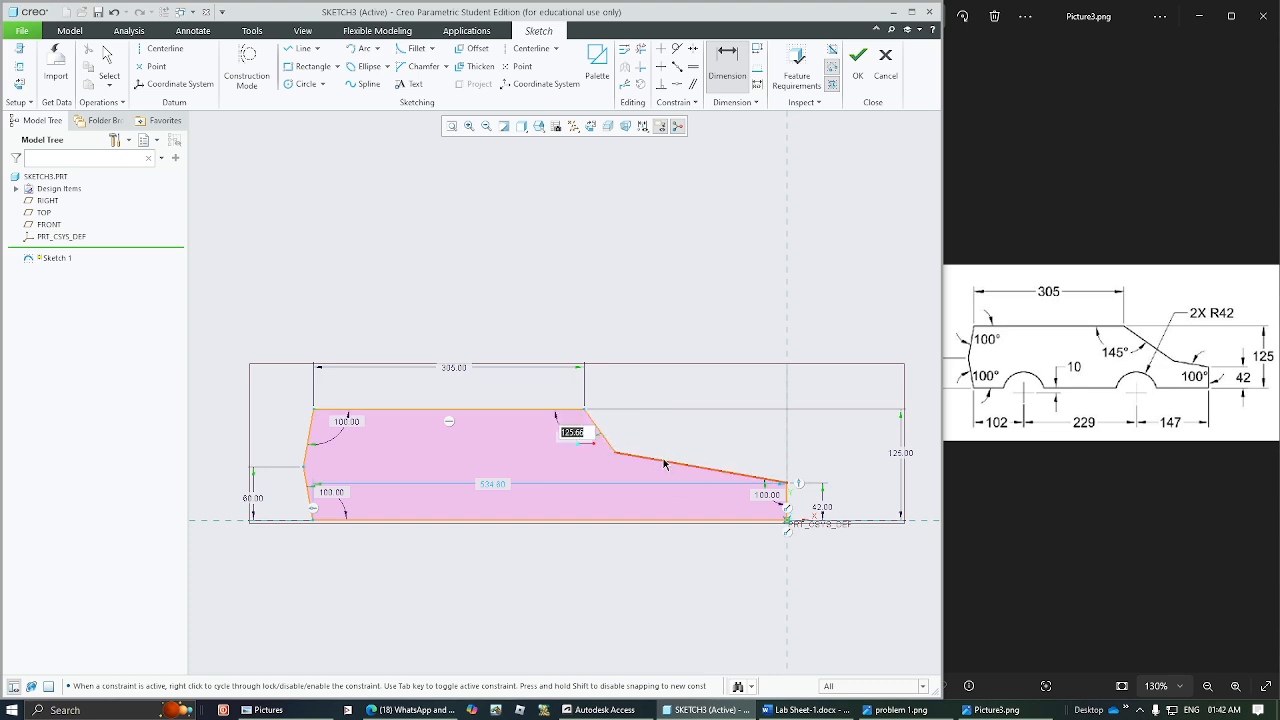
type("145")
key("Return")
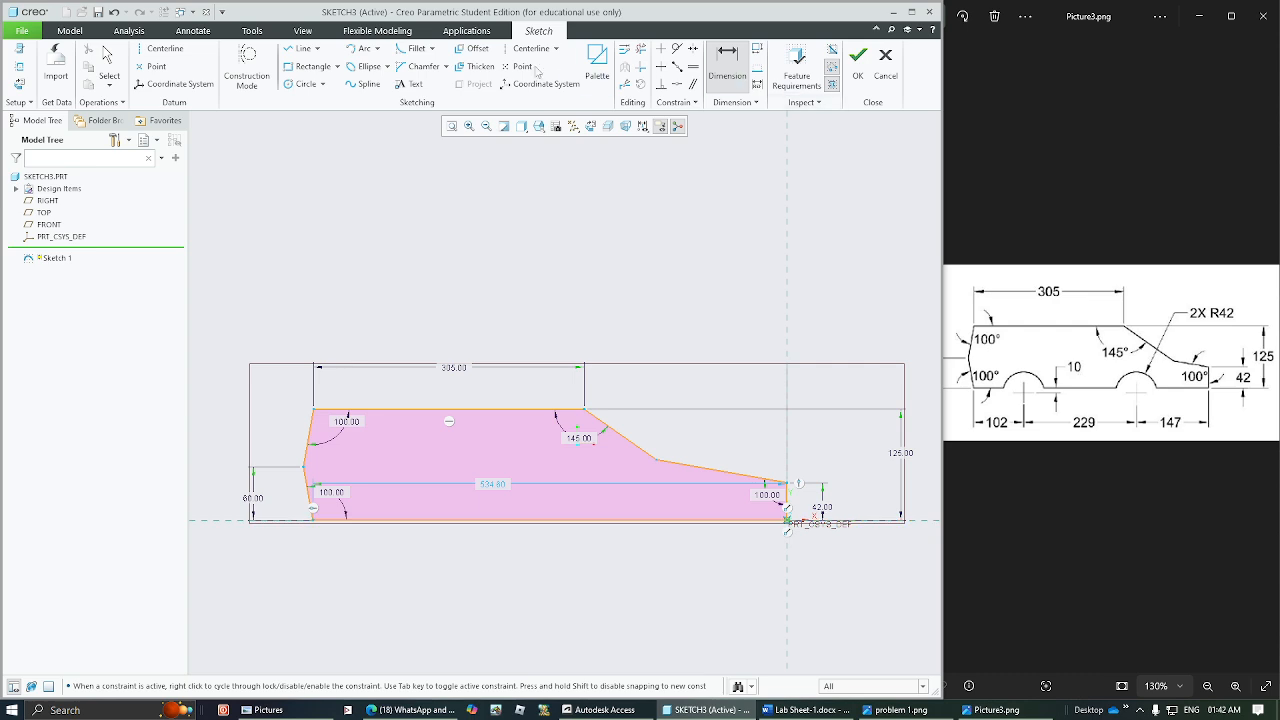
- Sketch two equal wheel circles about 104 in diameter, crossing the base line with level centres slightly below it
left_click(302, 84)
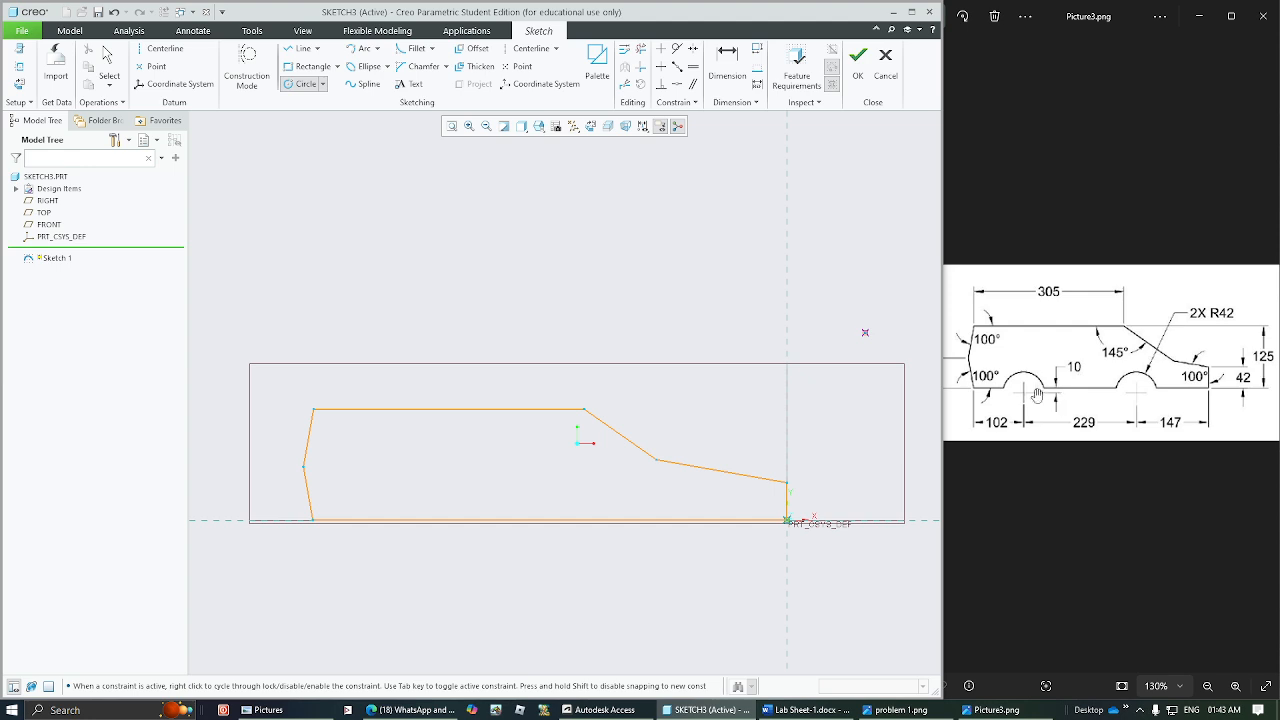
left_click(411, 538)
left_click(443, 506)
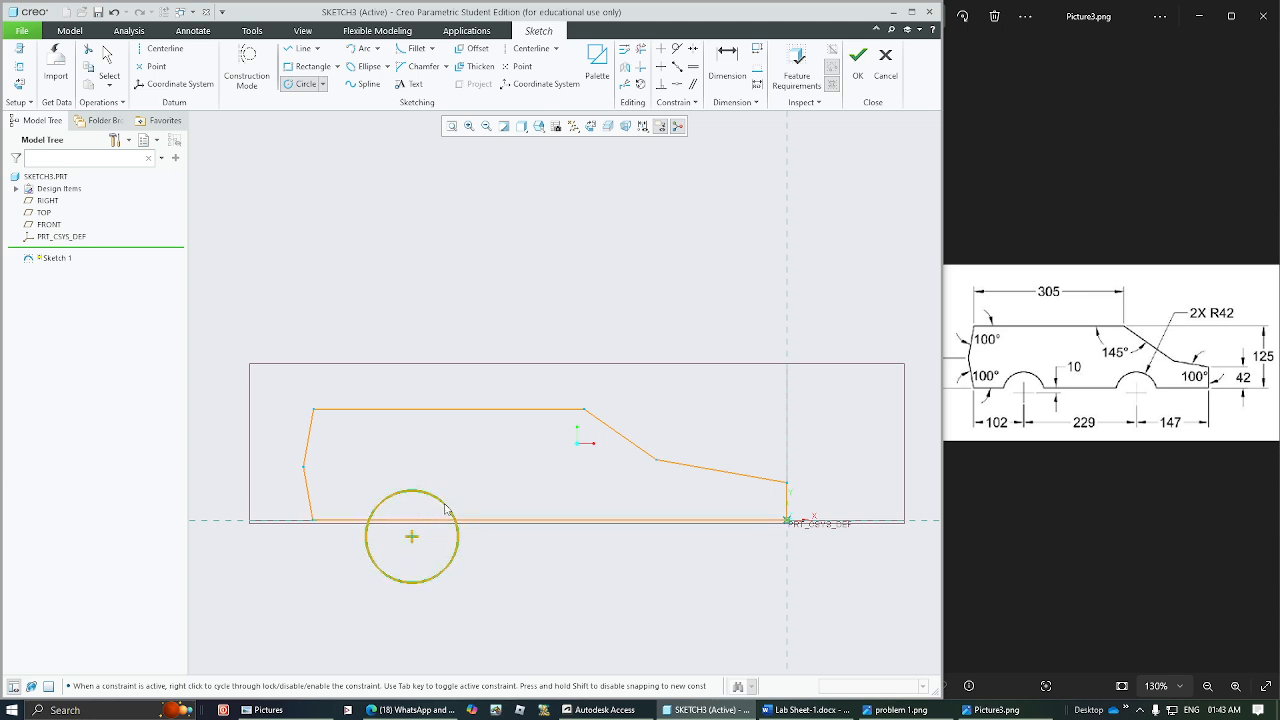
left_click(600, 537)
left_click(557, 538)
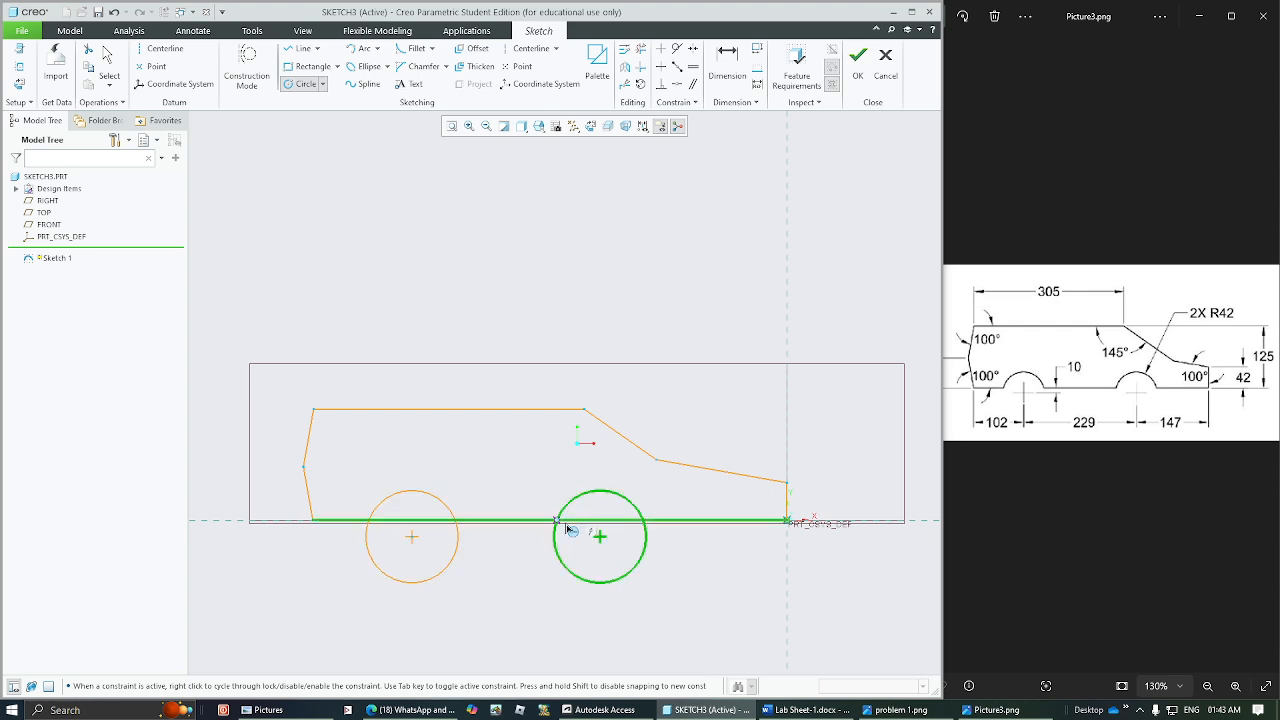
middle_click(701, 589)
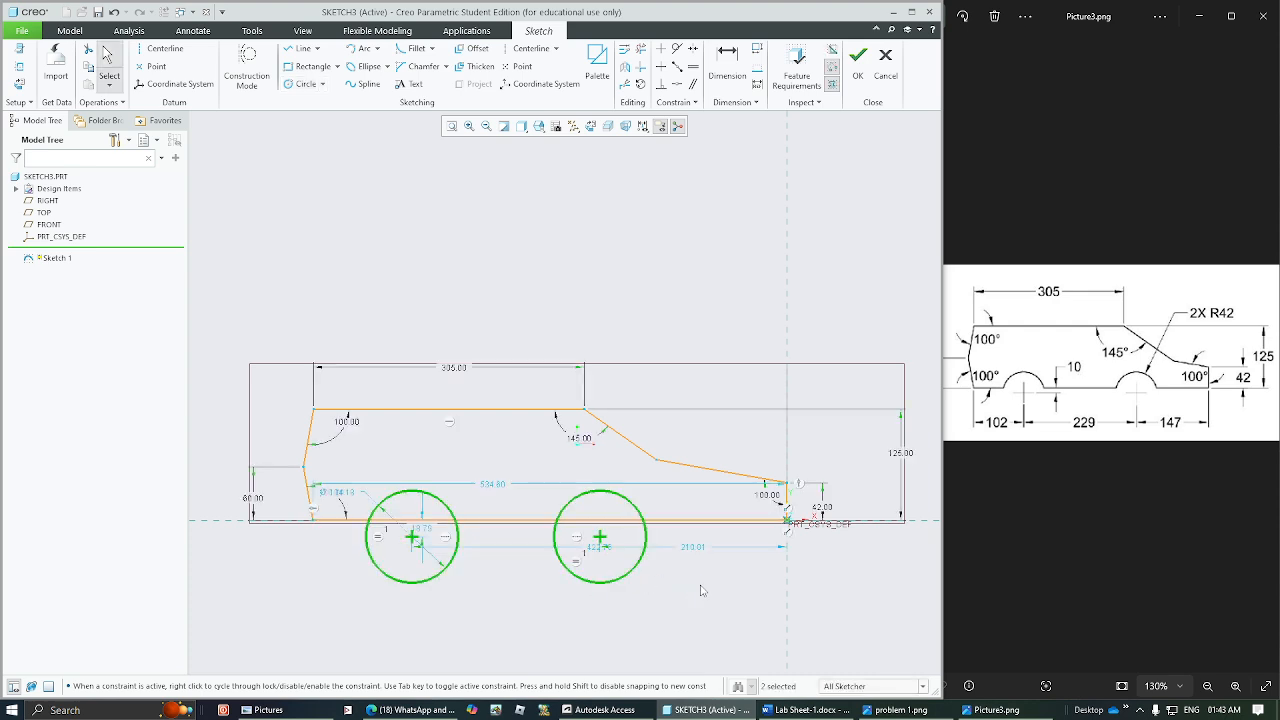
left_click(701, 590)
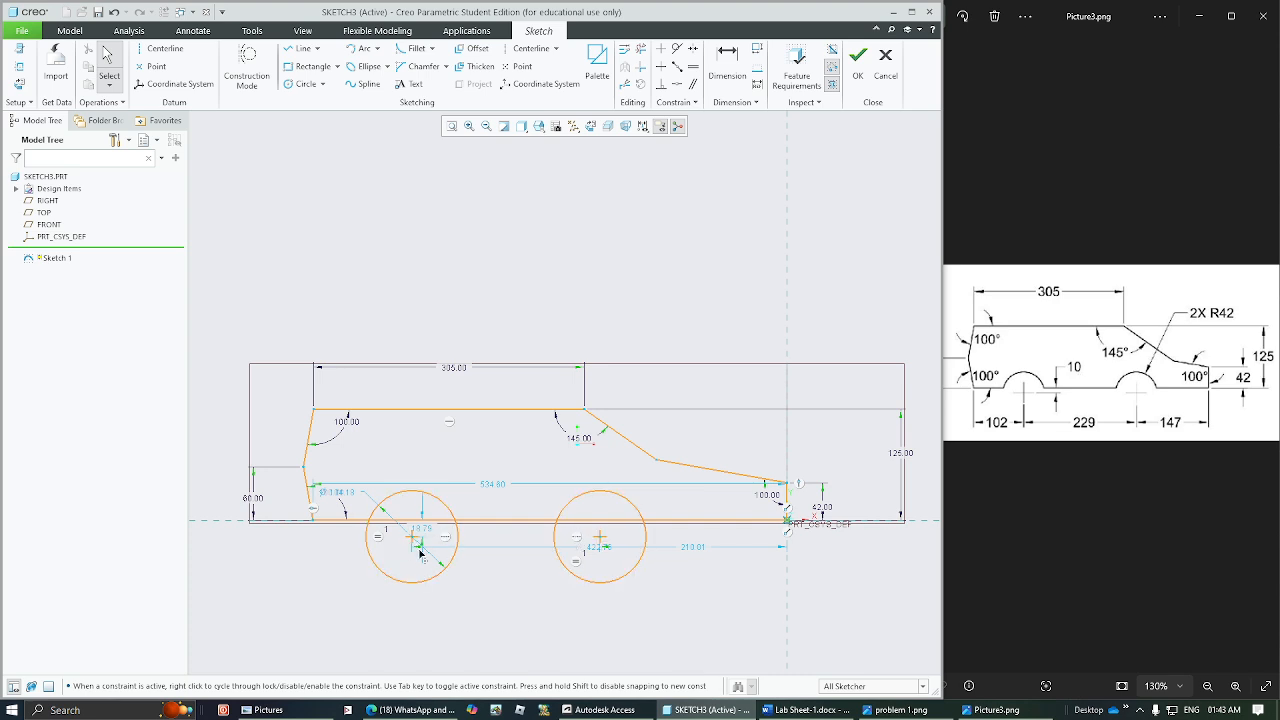
- Shrink the two equal wheel circles to about 87 in diameter
left_click(378, 537)
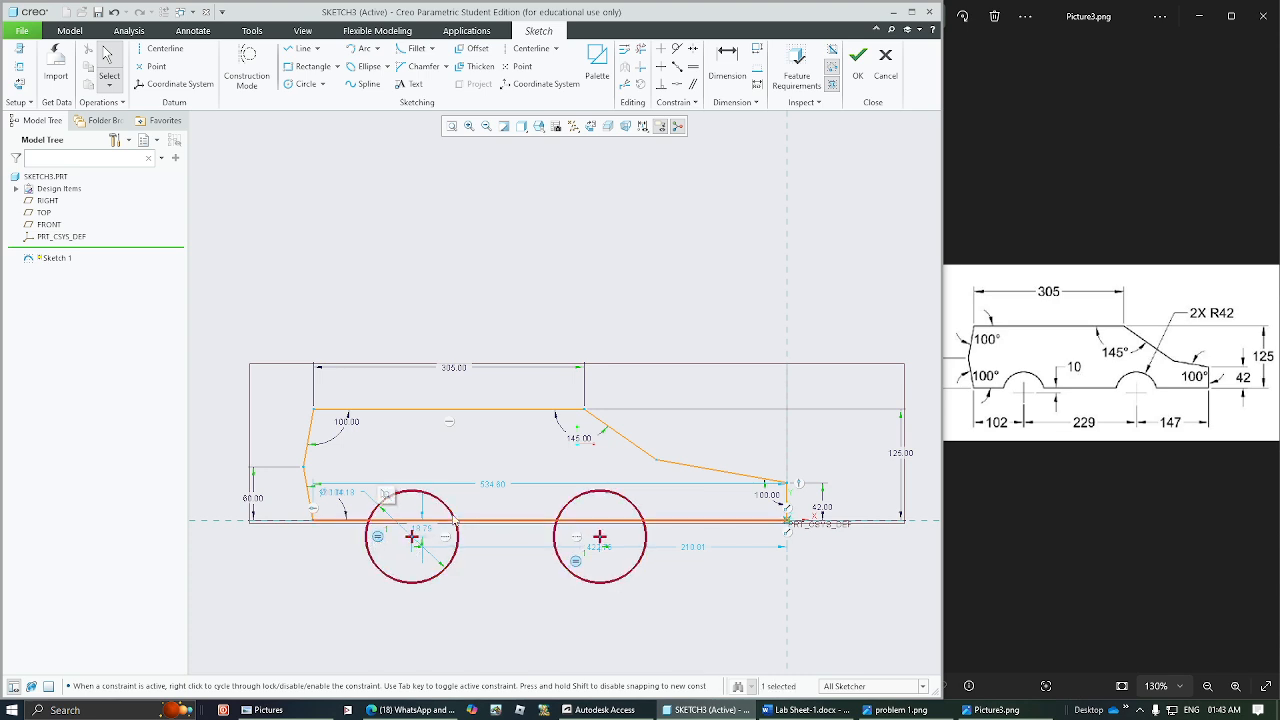
left_click(421, 606)
mouse_move(413, 585)
left_mouse_down()
mouse_move(424, 600)
mouse_move(417, 571)
left_mouse_up()
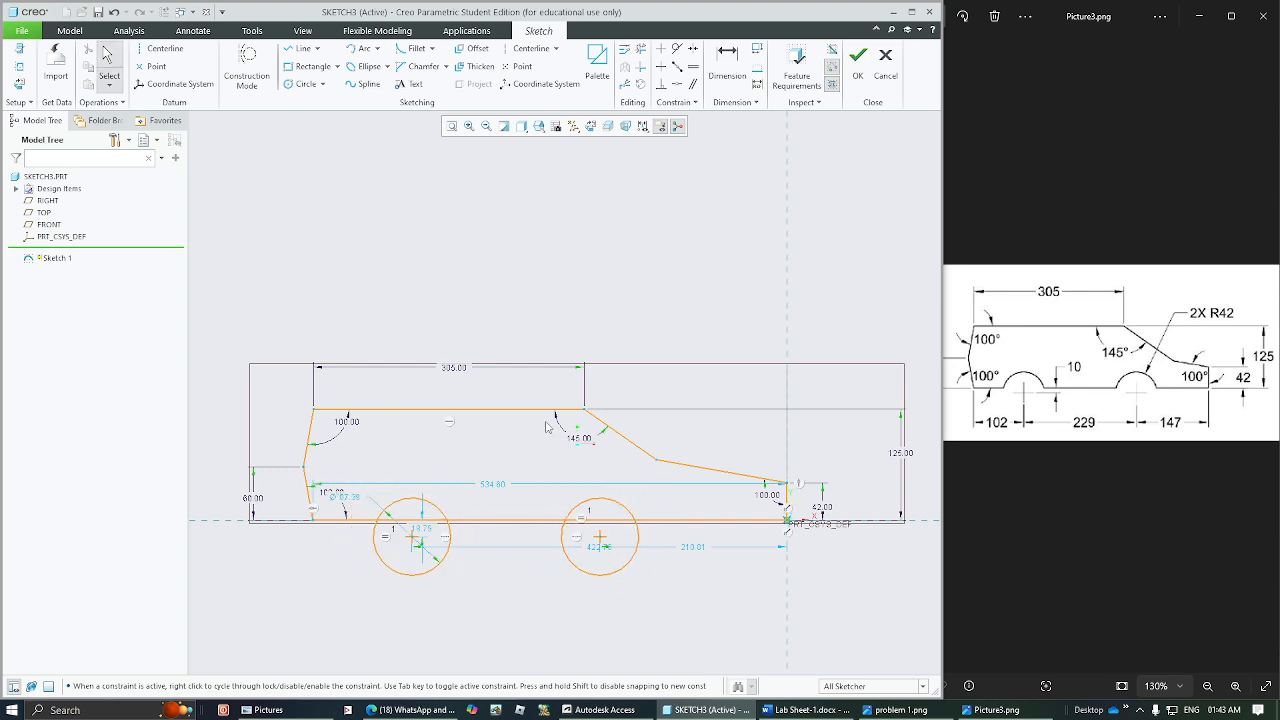
- Trim both circles below the base line and the base segments inside them, leaving two open wheel arches
left_click(640, 48)
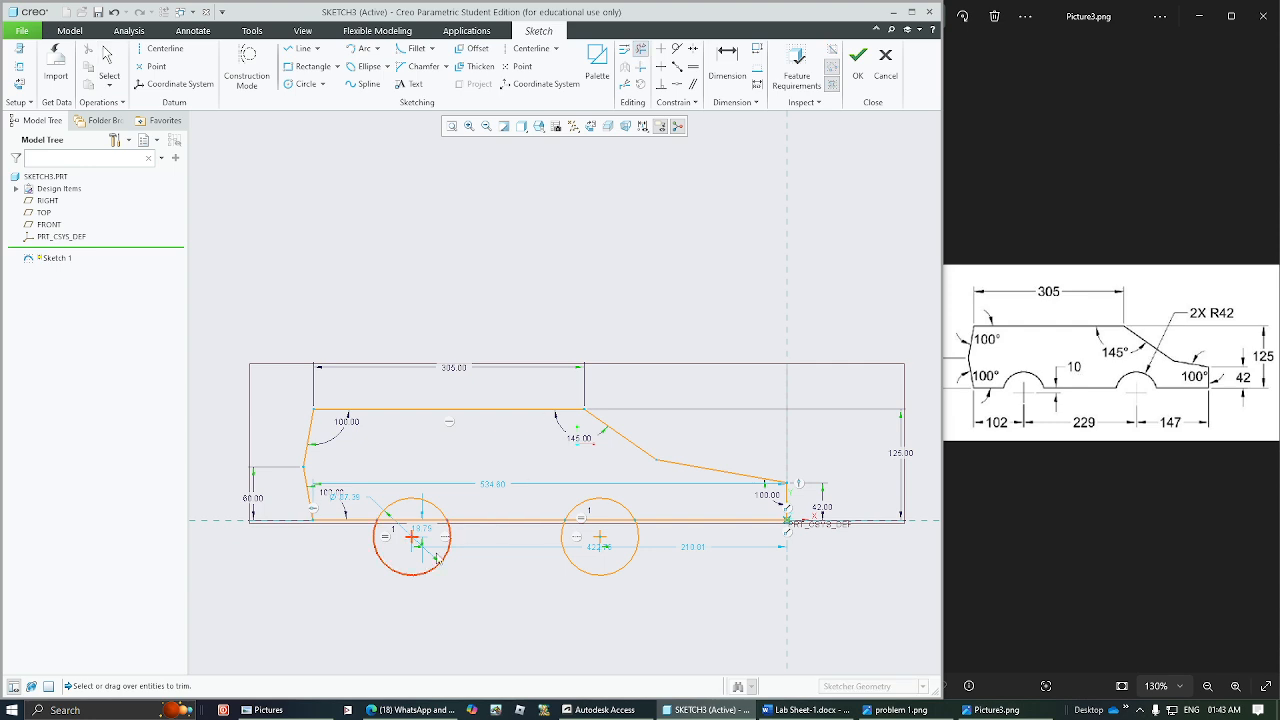
mouse_move(418, 508)
left_mouse_down()
mouse_move(405, 572)
mouse_move(436, 585)
left_mouse_up()
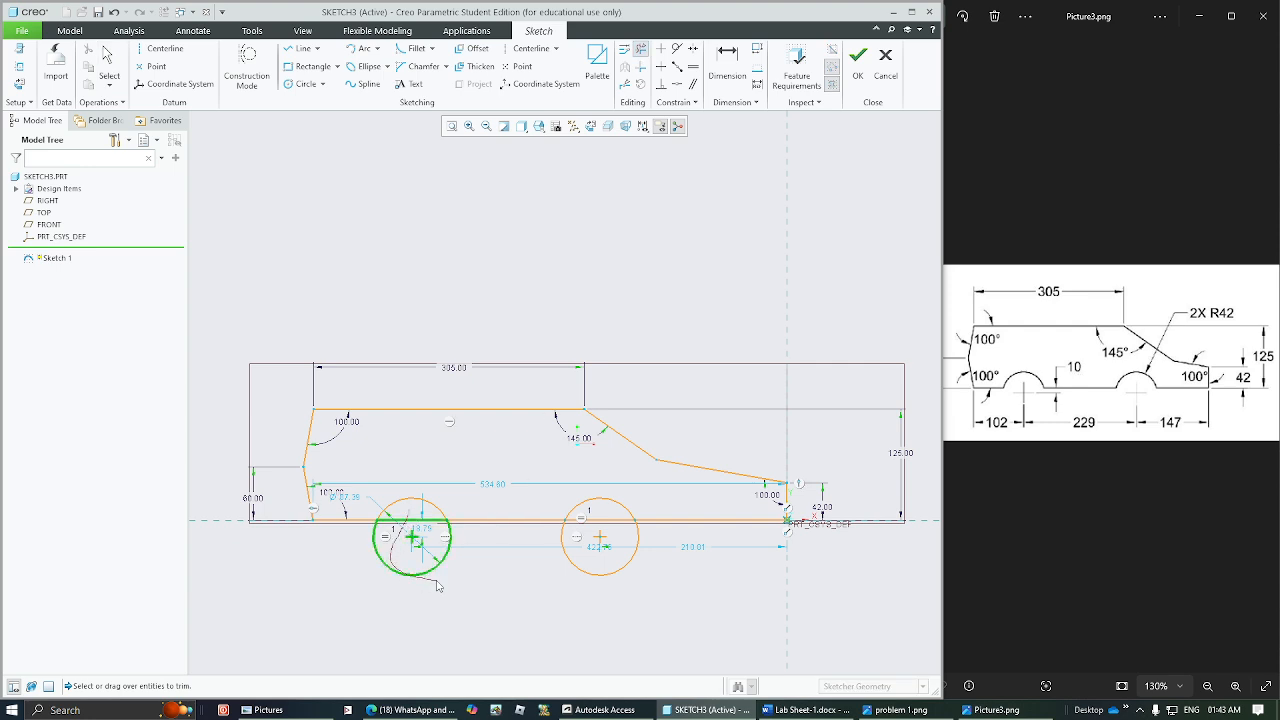
mouse_move(580, 582)
left_mouse_down()
mouse_move(619, 560)
mouse_move(604, 522)
left_mouse_up()
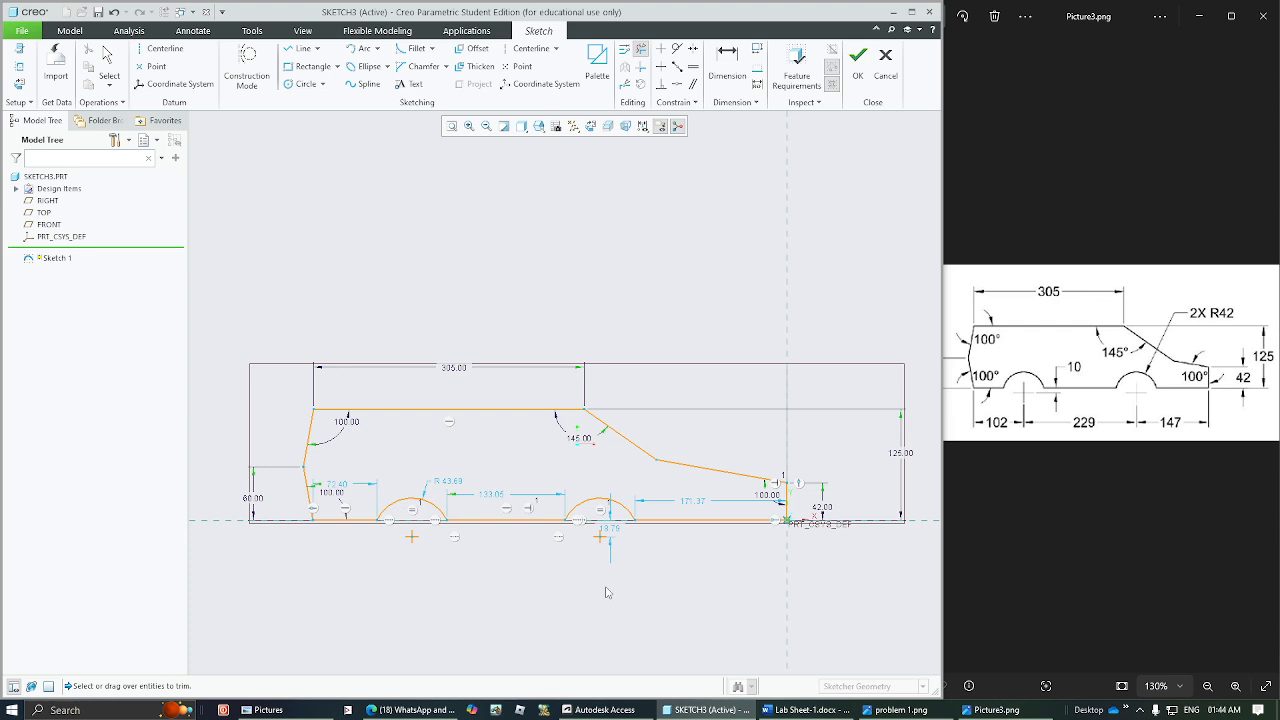
middle_click(605, 593)
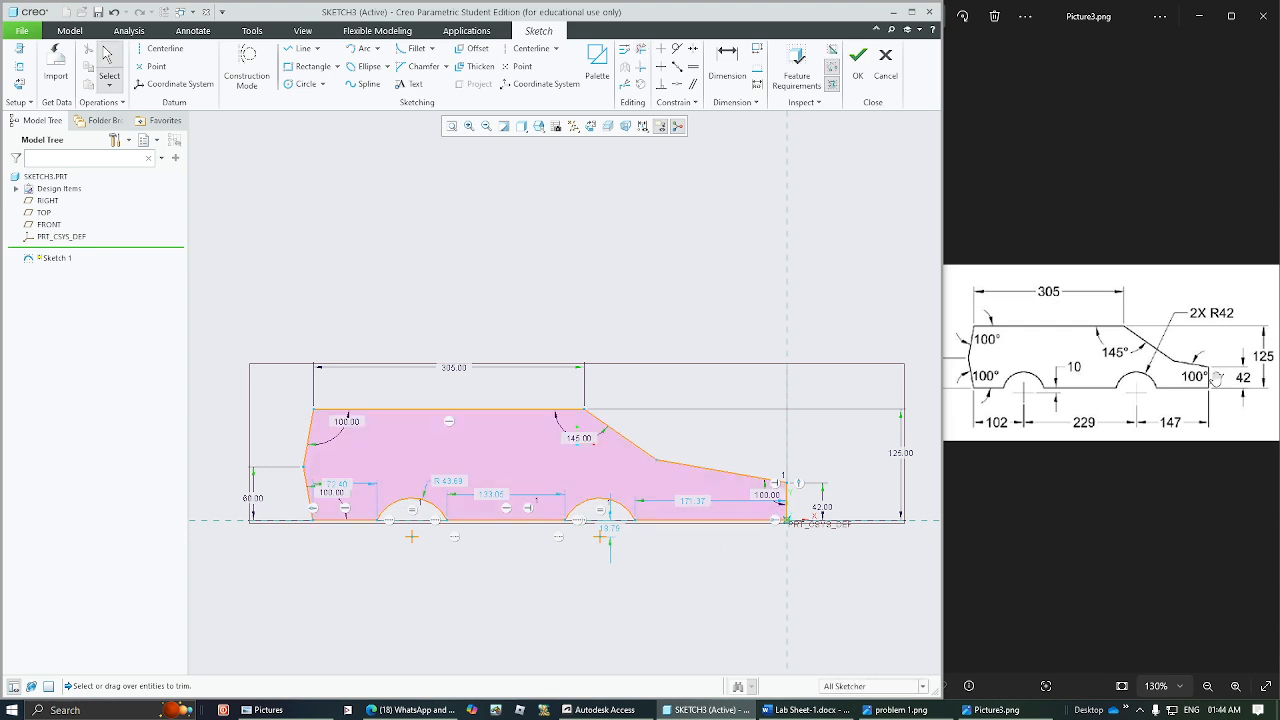
- Dimension the horizontal distance from the front arch's centre to the front vertical edge and try to set it to 147
left_click(692, 506)
left_click(692, 506)
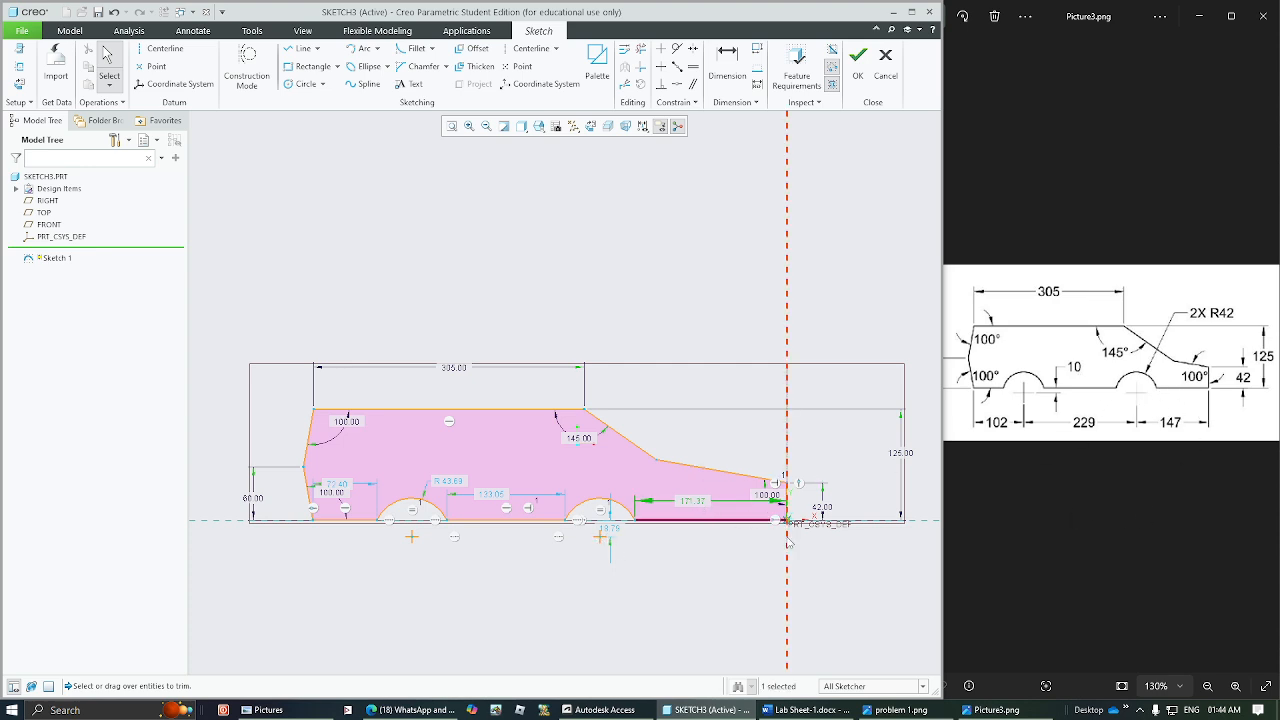
left_click(727, 75)
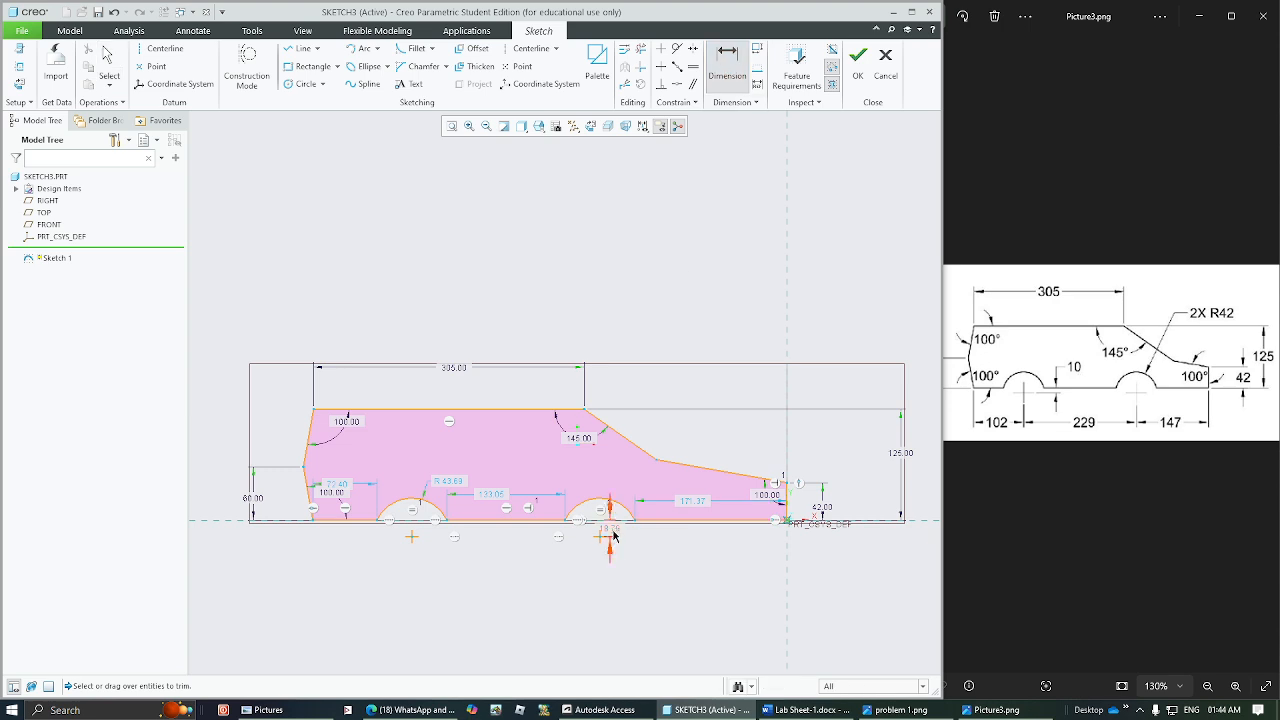
left_click(787, 503)
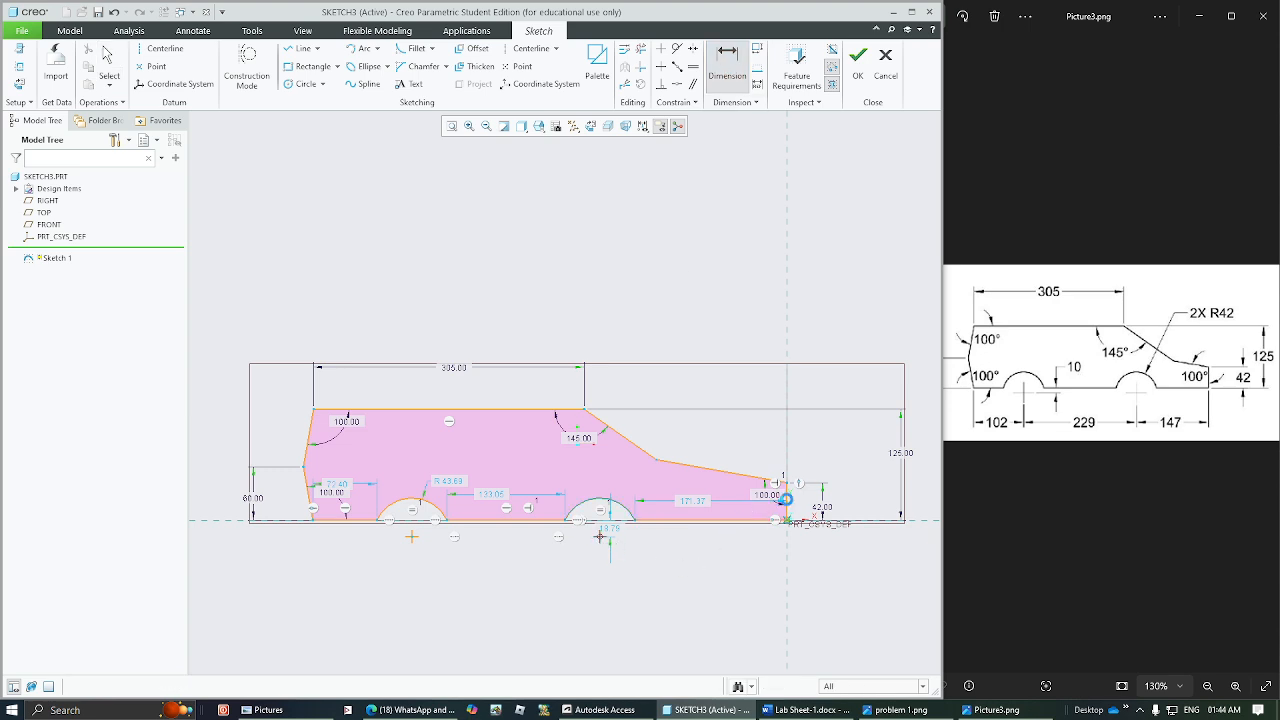
middle_click(687, 574)
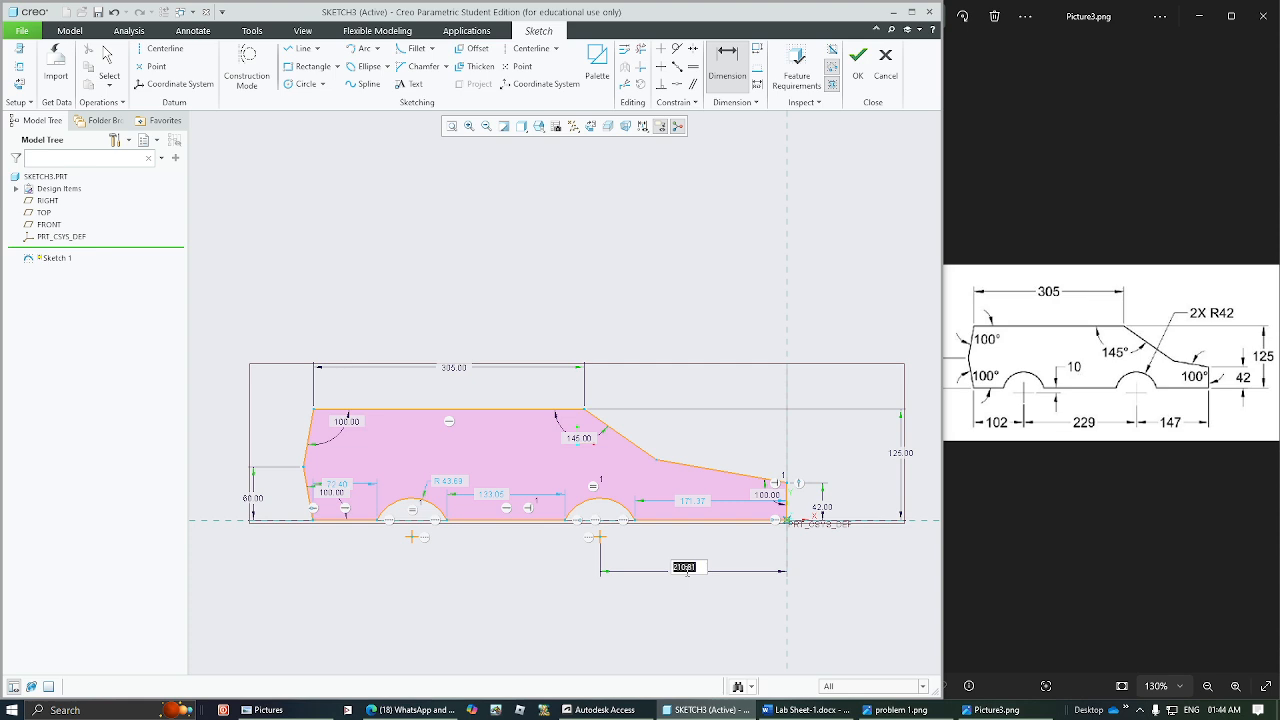
type("147")
key("Return")
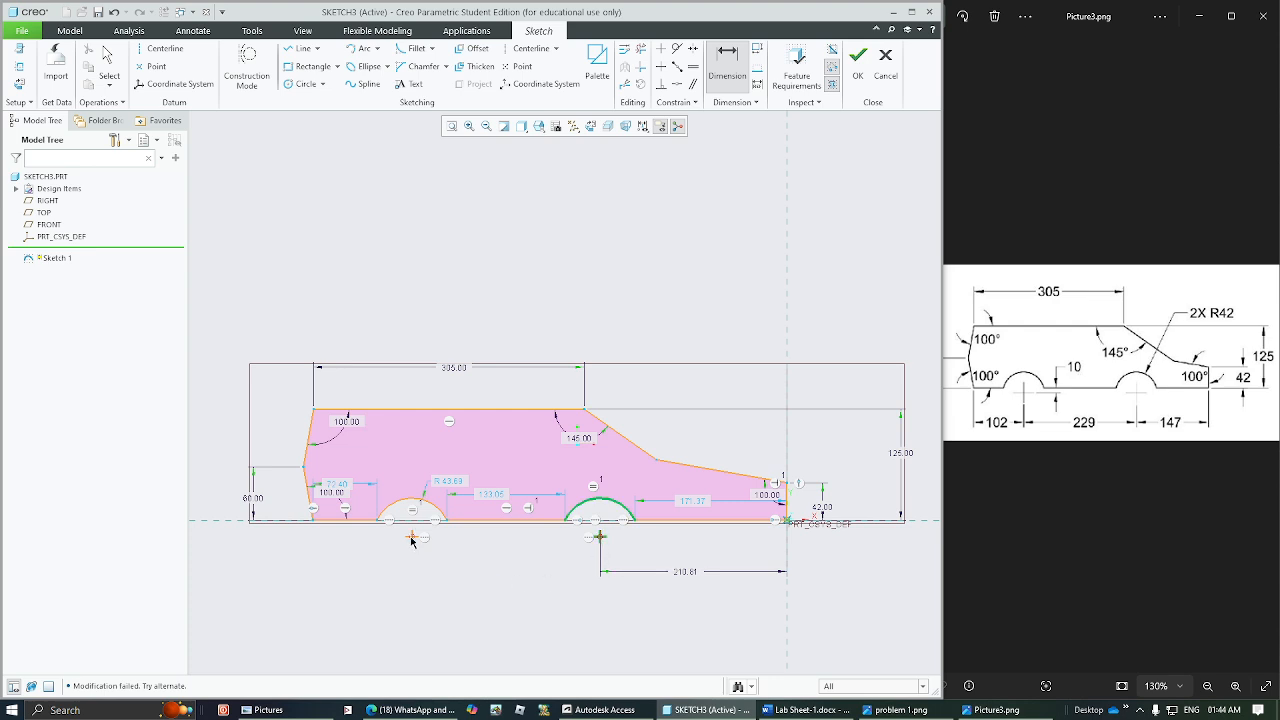
- Dimension the distance between the two arch centres and from the rear arch's centre to the lower rear corner
middle_click(507, 570)
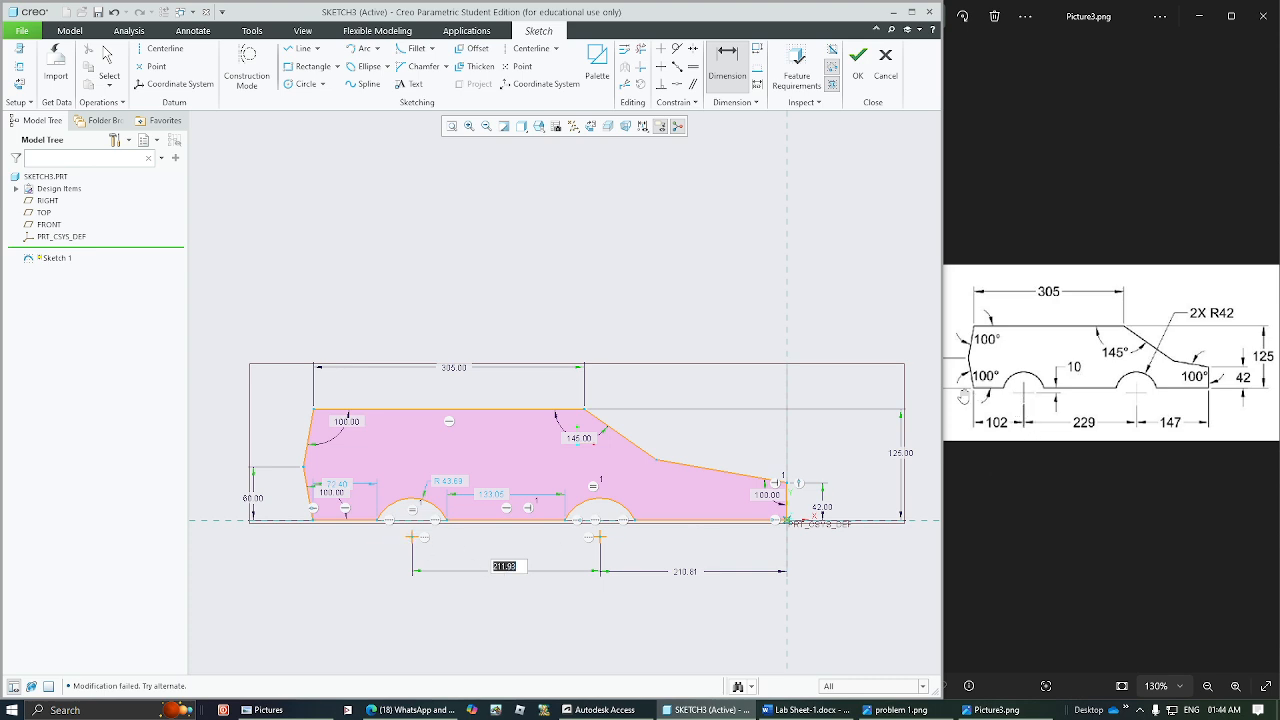
left_click(312, 521)
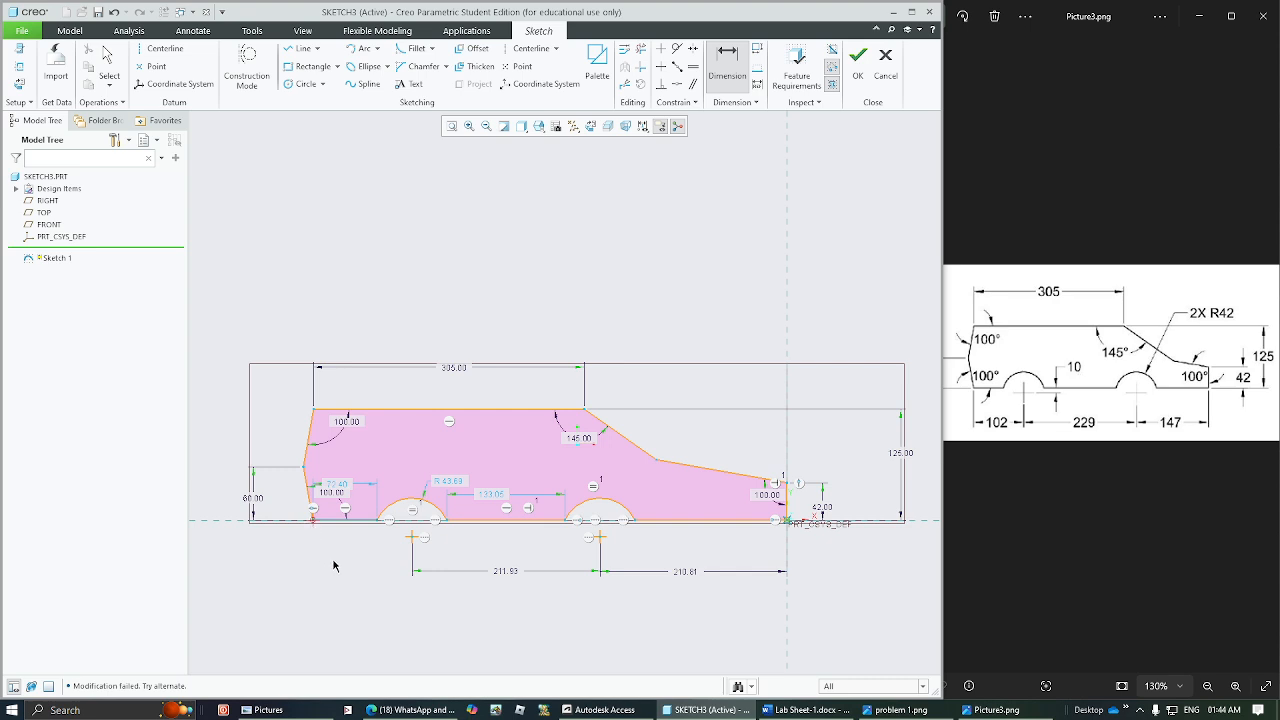
left_click(411, 538)
middle_click(355, 638)
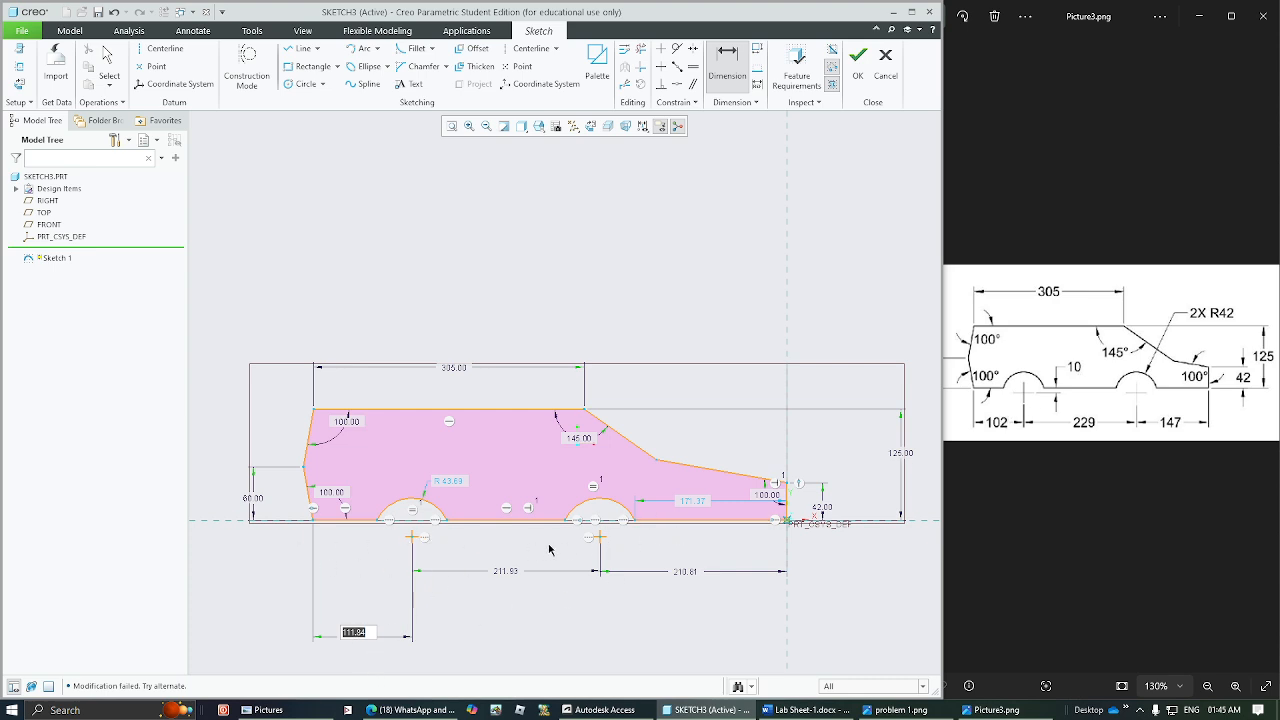
key("Return")
- Set the radius of the equal wheel arches to 42
double_click(457, 484)
type("42")
key("Return")
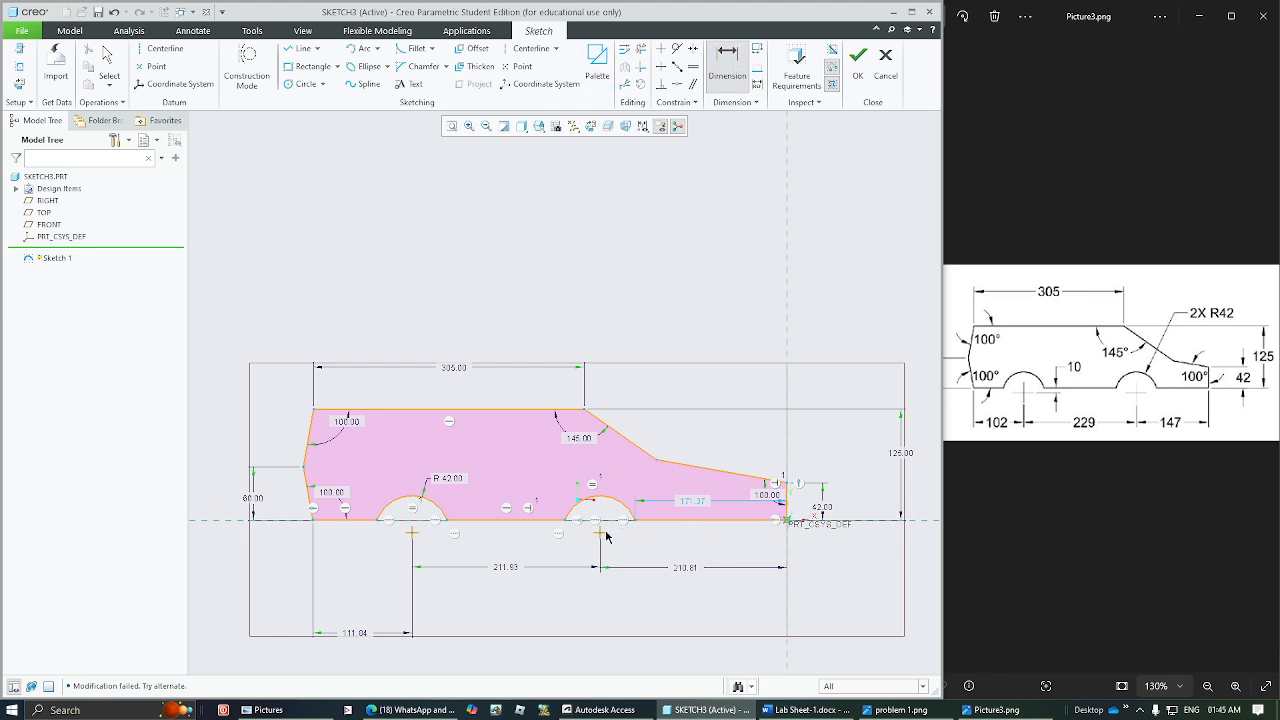
- Dimension the vertical offset of the front arch's centre from the base line and set it to 10
left_click(538, 524)
middle_click(680, 526)
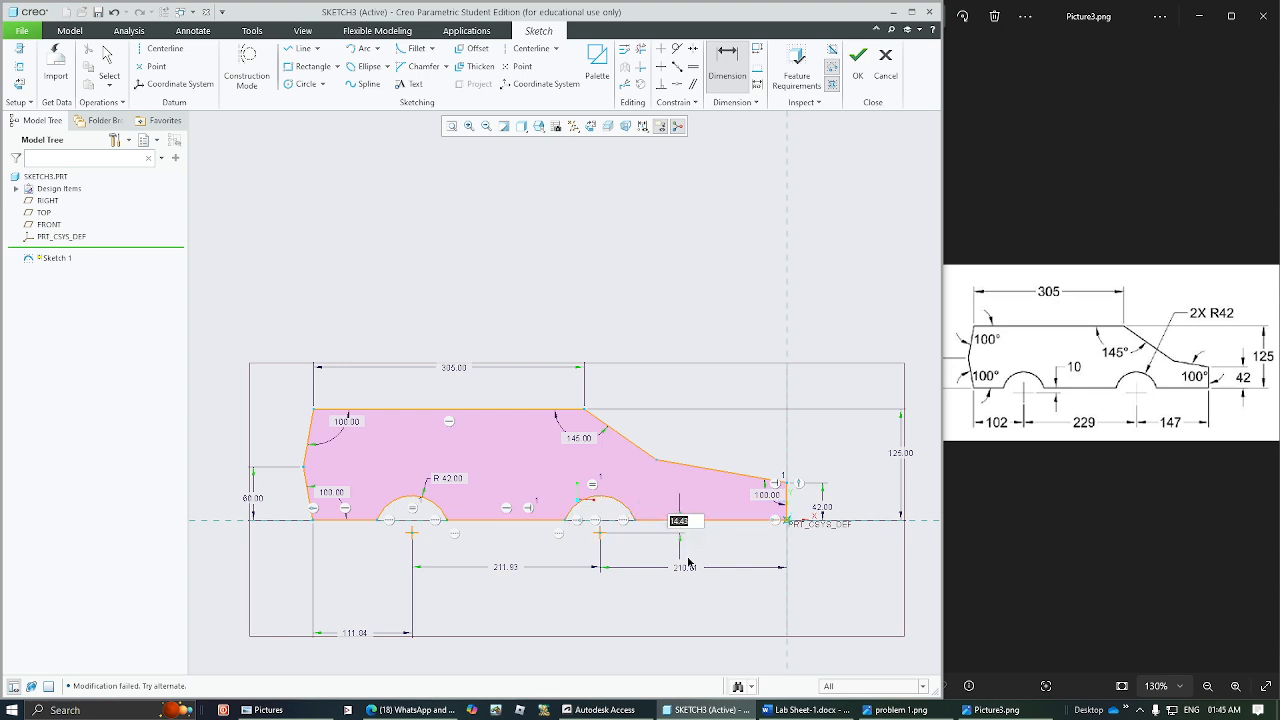
type("10")
key("Return")
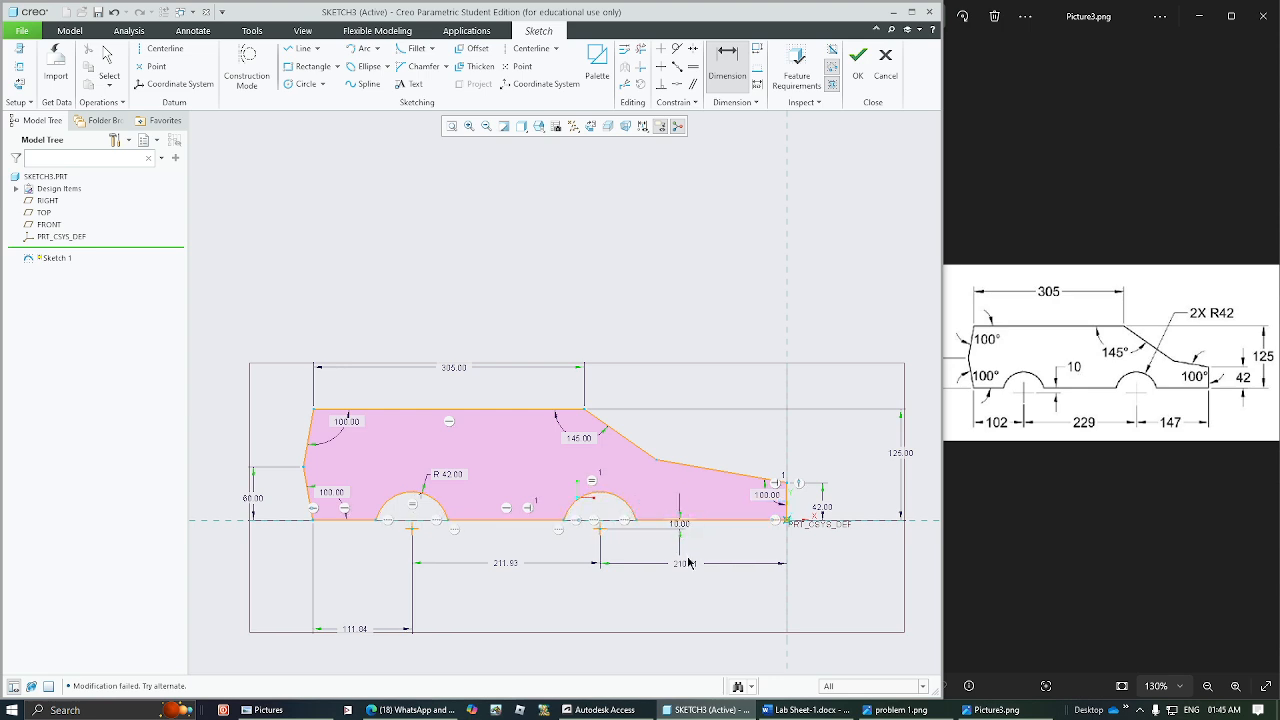
middle_click(802, 362)
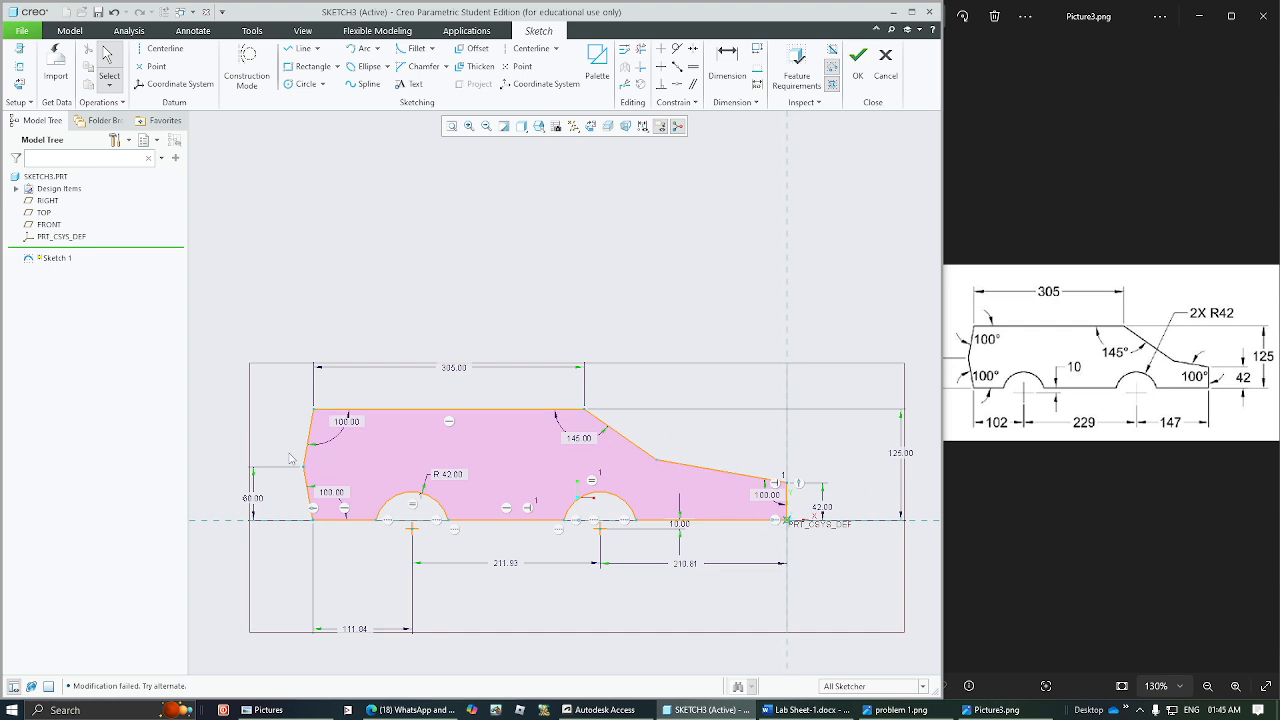
- Set the horizontal distance from the front arch's centre to the front vertical edge to 147
double_click(685, 564)
type("1")
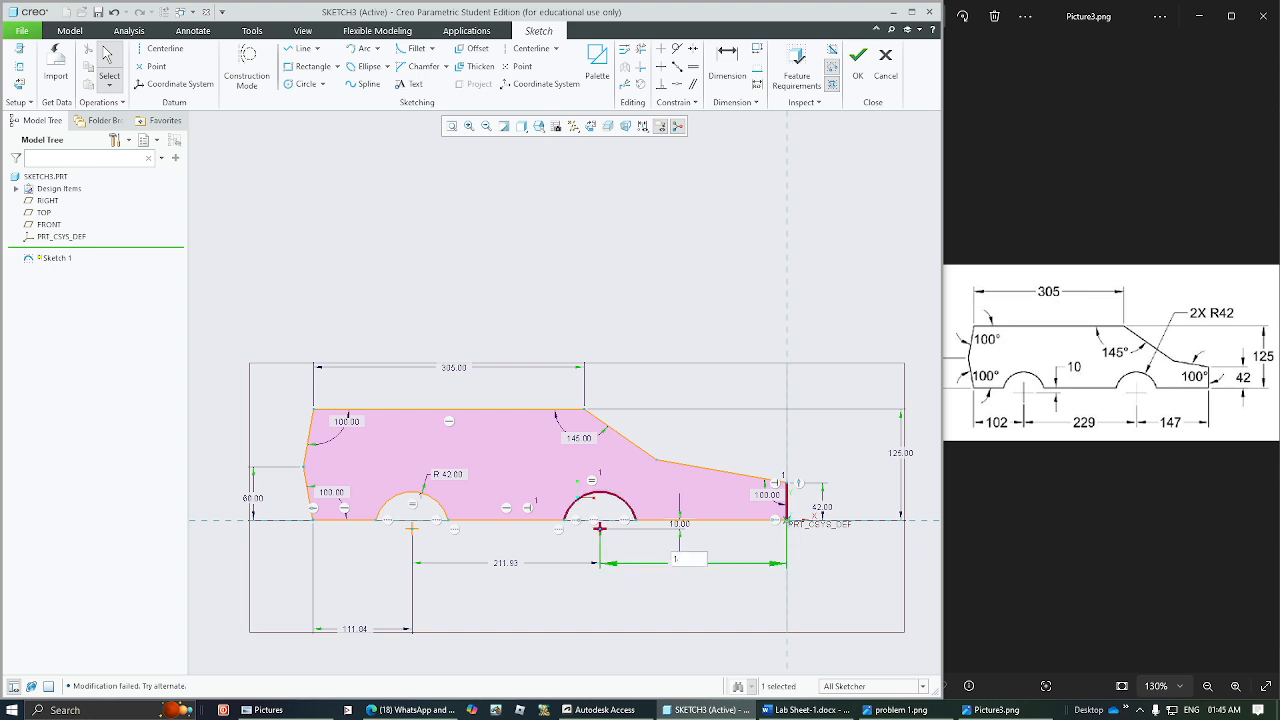
type("47")
key("Return")
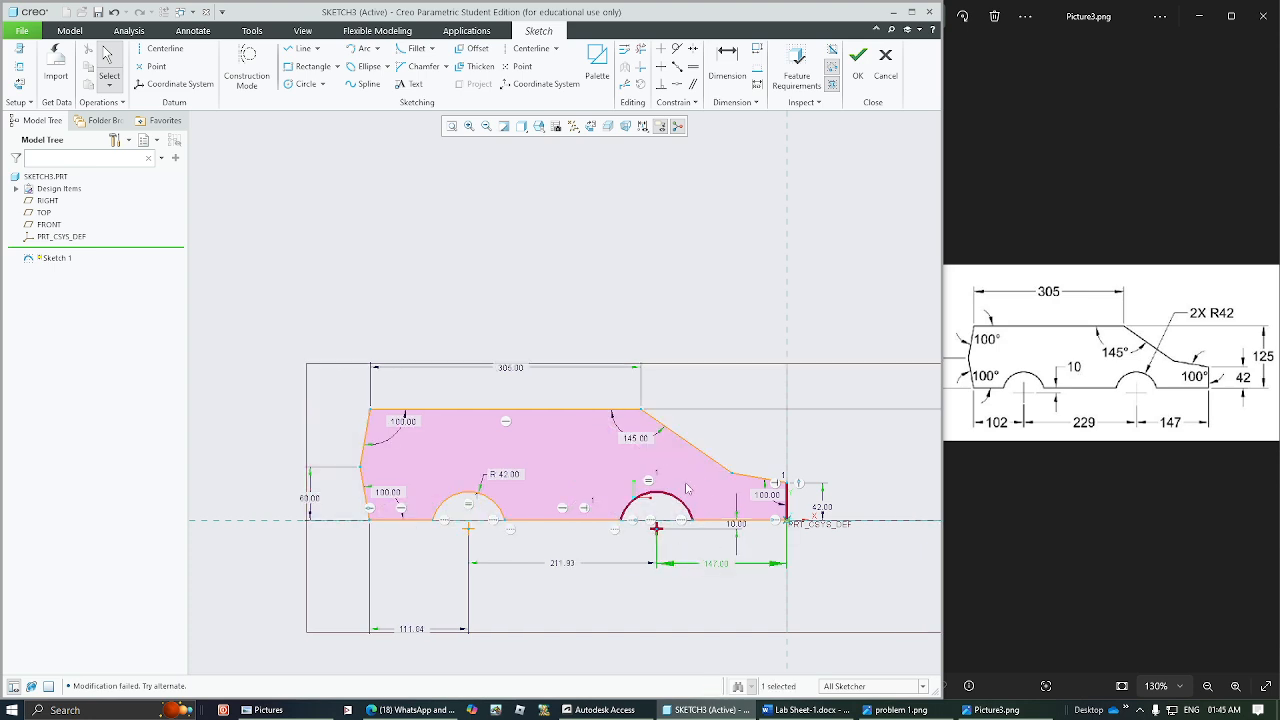
- Set the distance between the arch centres to 229 and the rear arch centre's distance from the lower rear corner to 102
double_click(561, 564)
type("229")
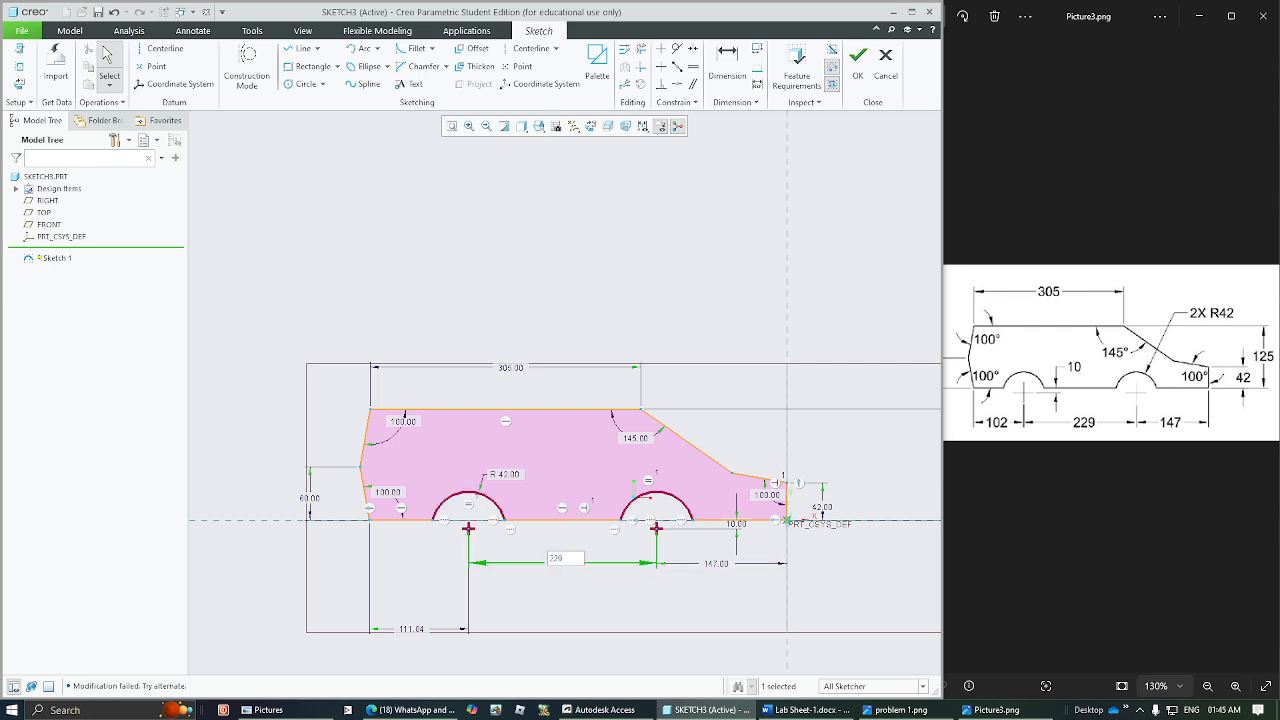
key("Return")
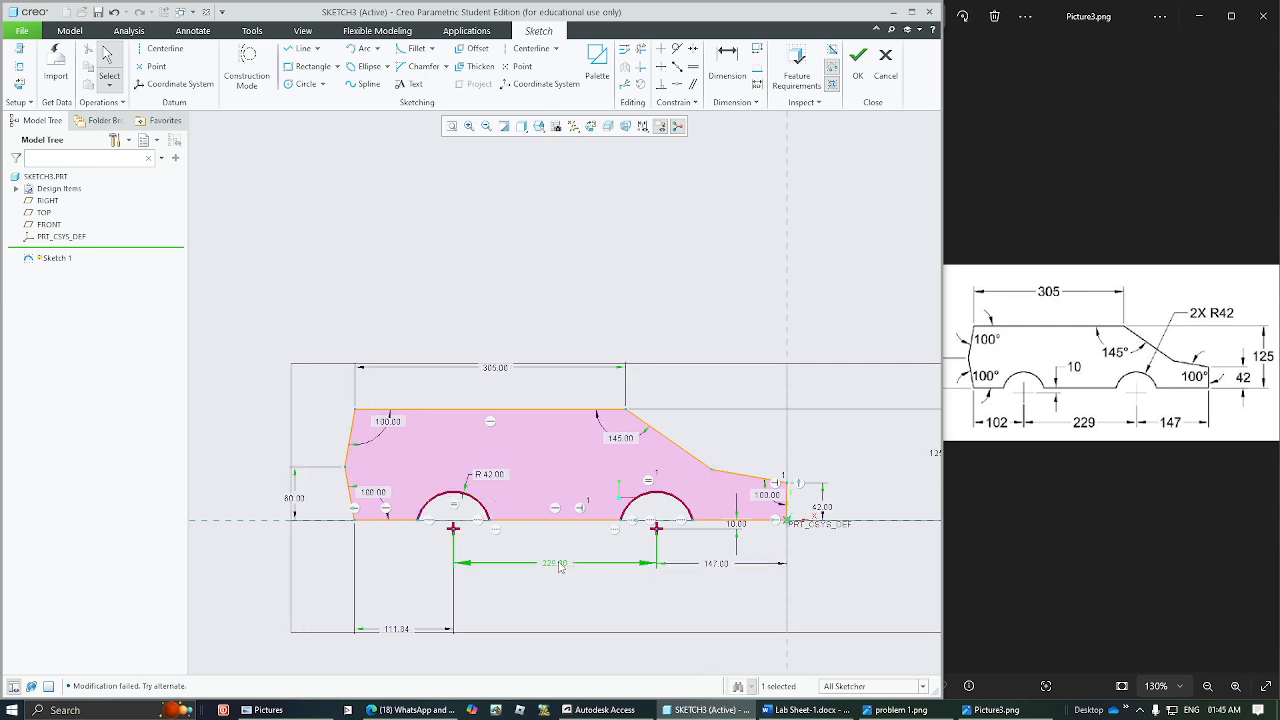
double_click(396, 628)
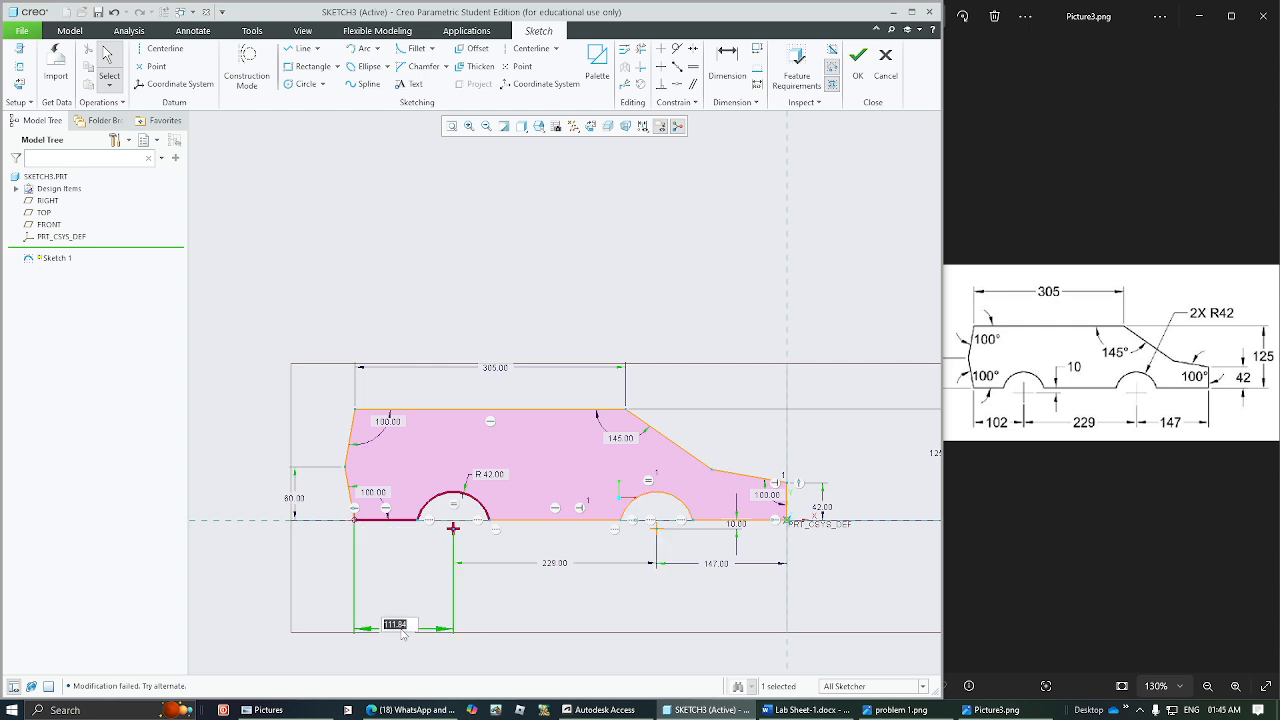
type("102")
key("Return")
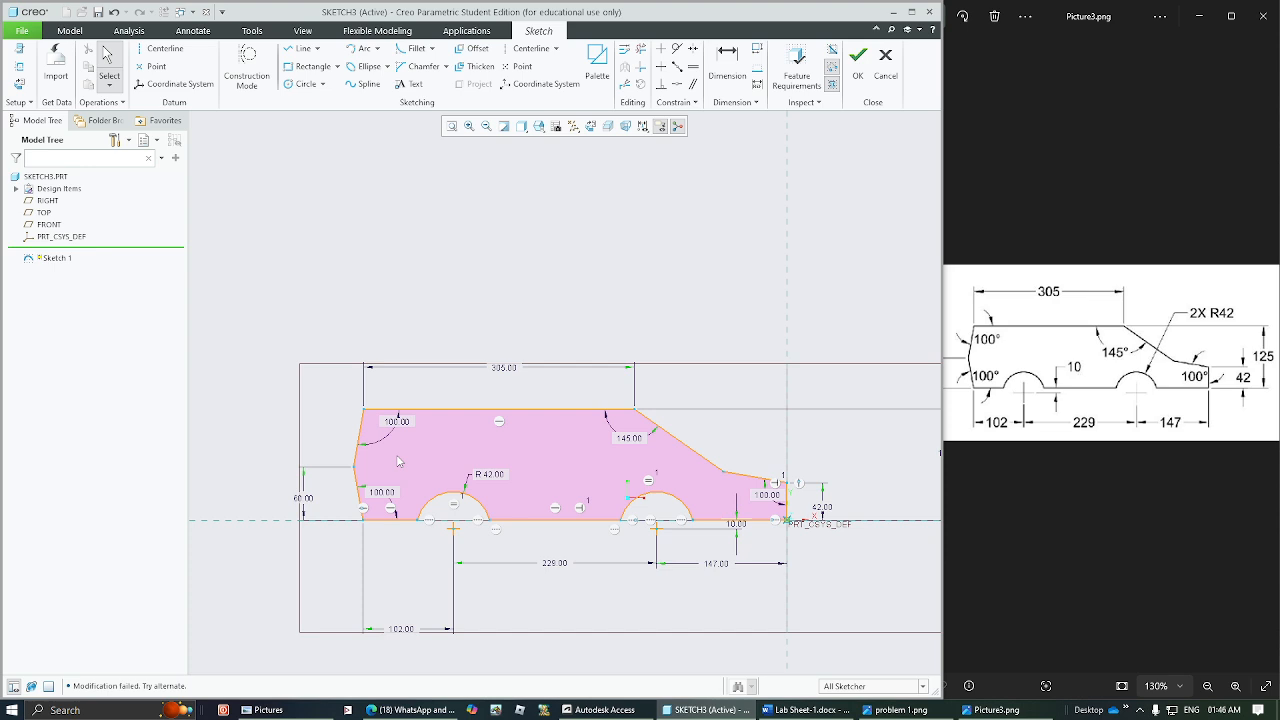
- Delete the equal-radii constraint between the two wheel arches
left_click(453, 507)
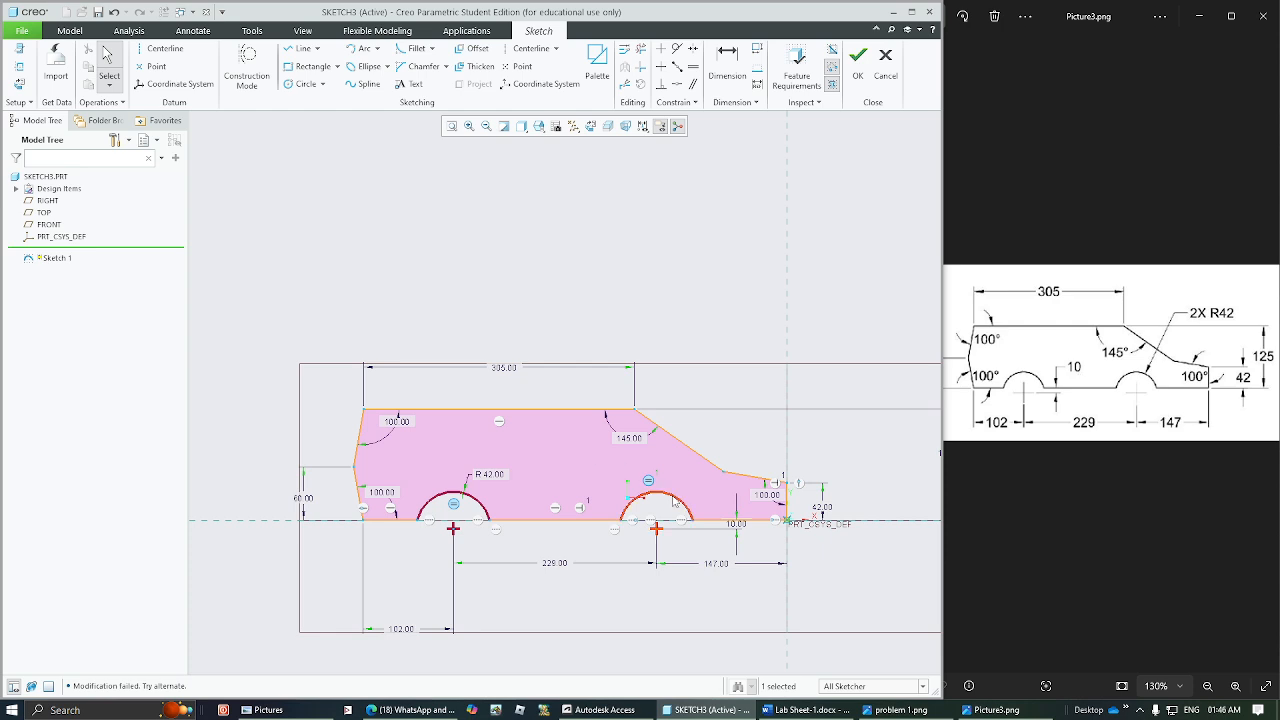
left_click(453, 508)
left_click(558, 538)
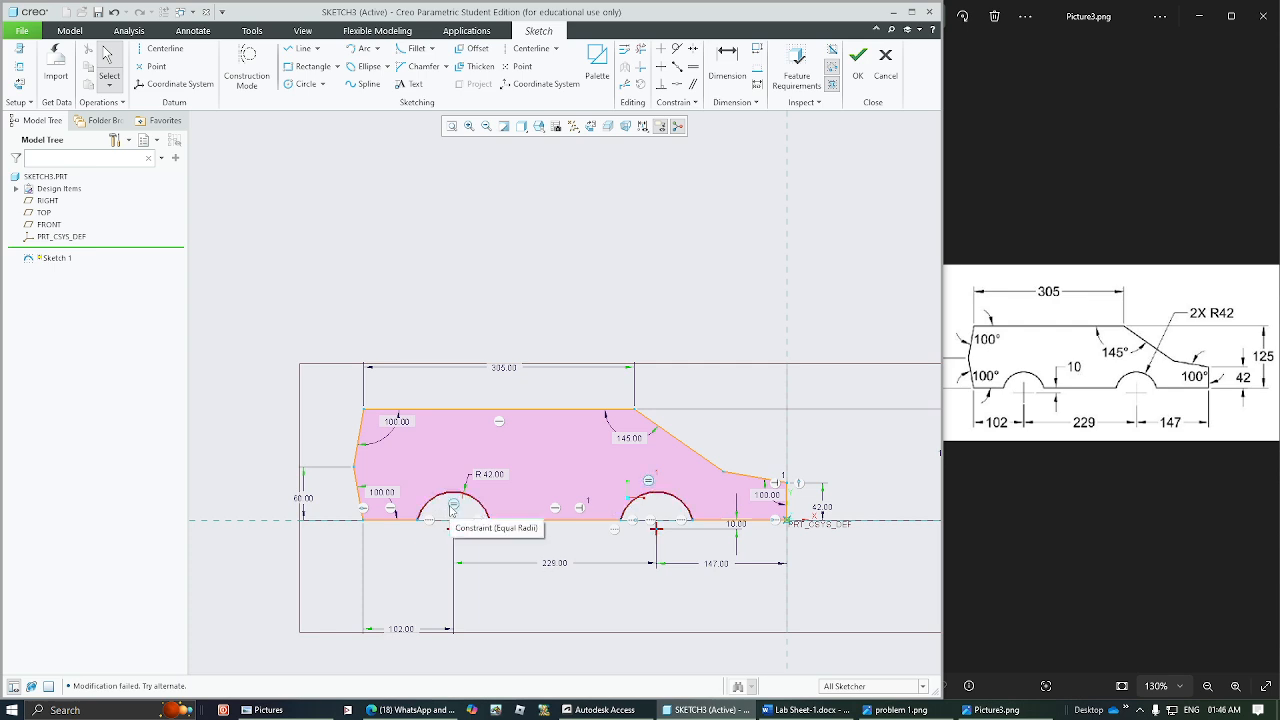
left_click(453, 508)
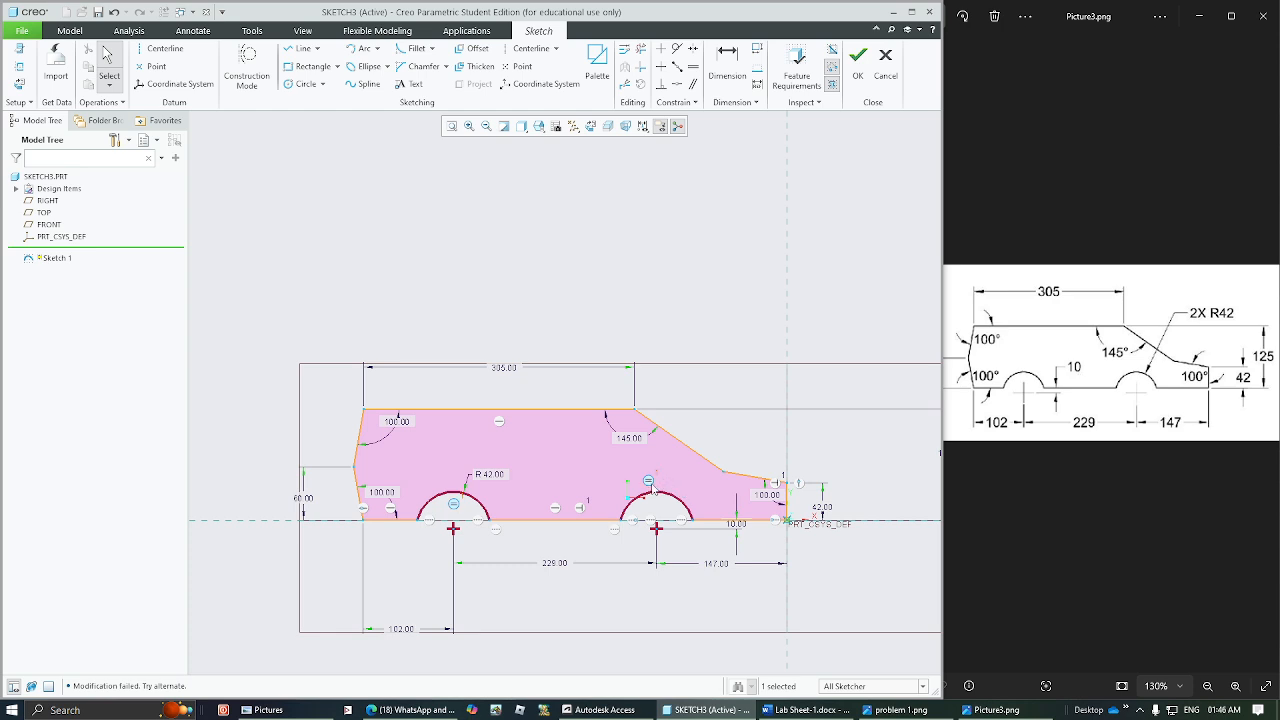
left_click(567, 543)
left_click(454, 507)
key("Delete")
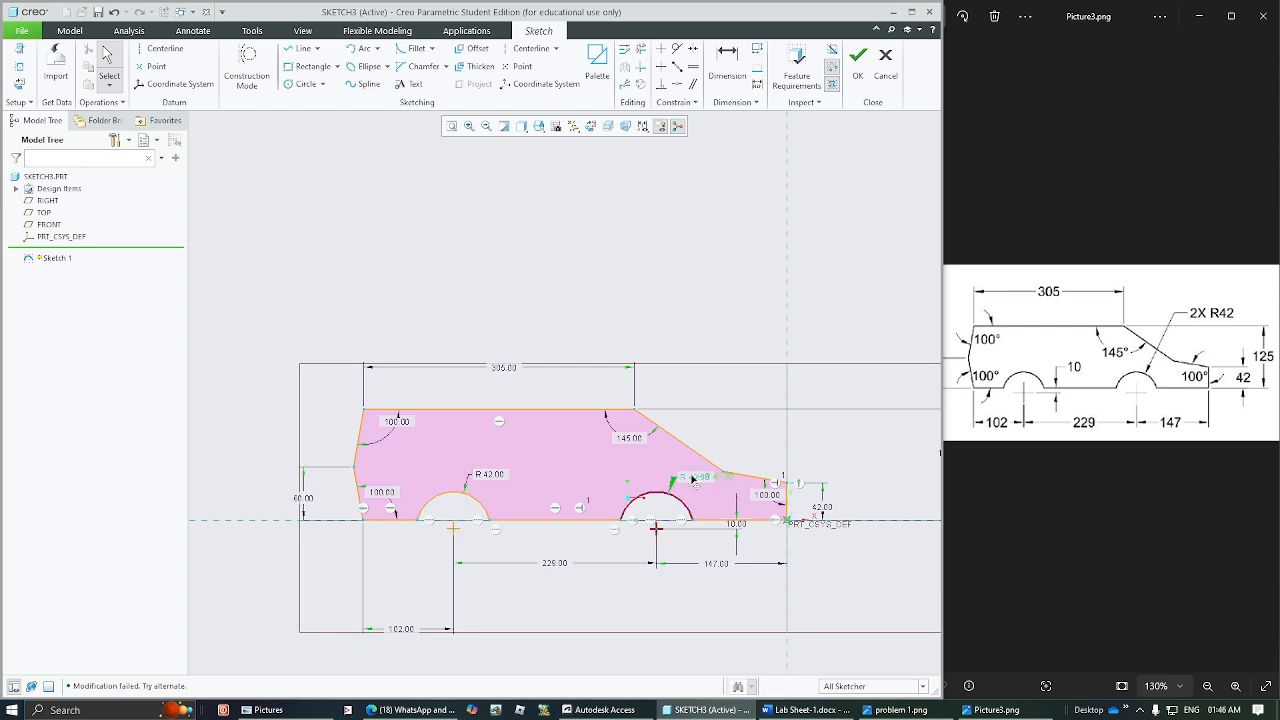
- Dimension the front wheel arch's radius and set it to 50
left_click_drag(692, 477, 620, 476)
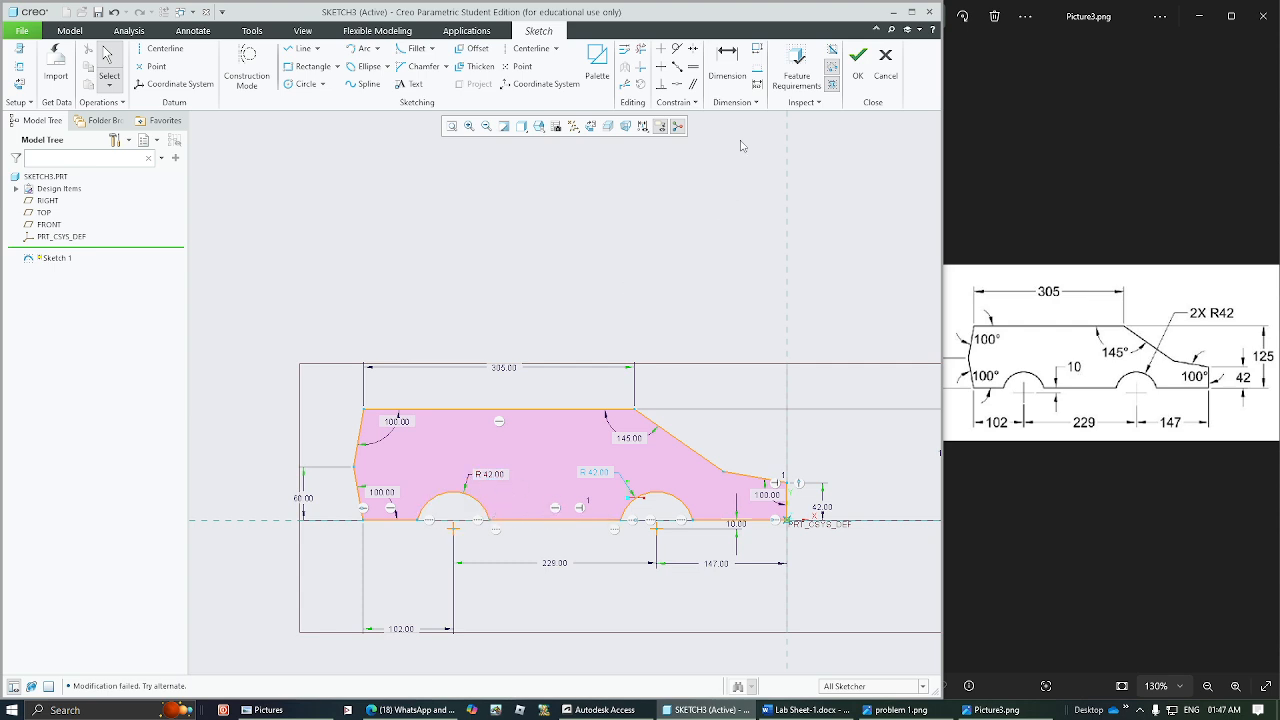
left_click(727, 62)
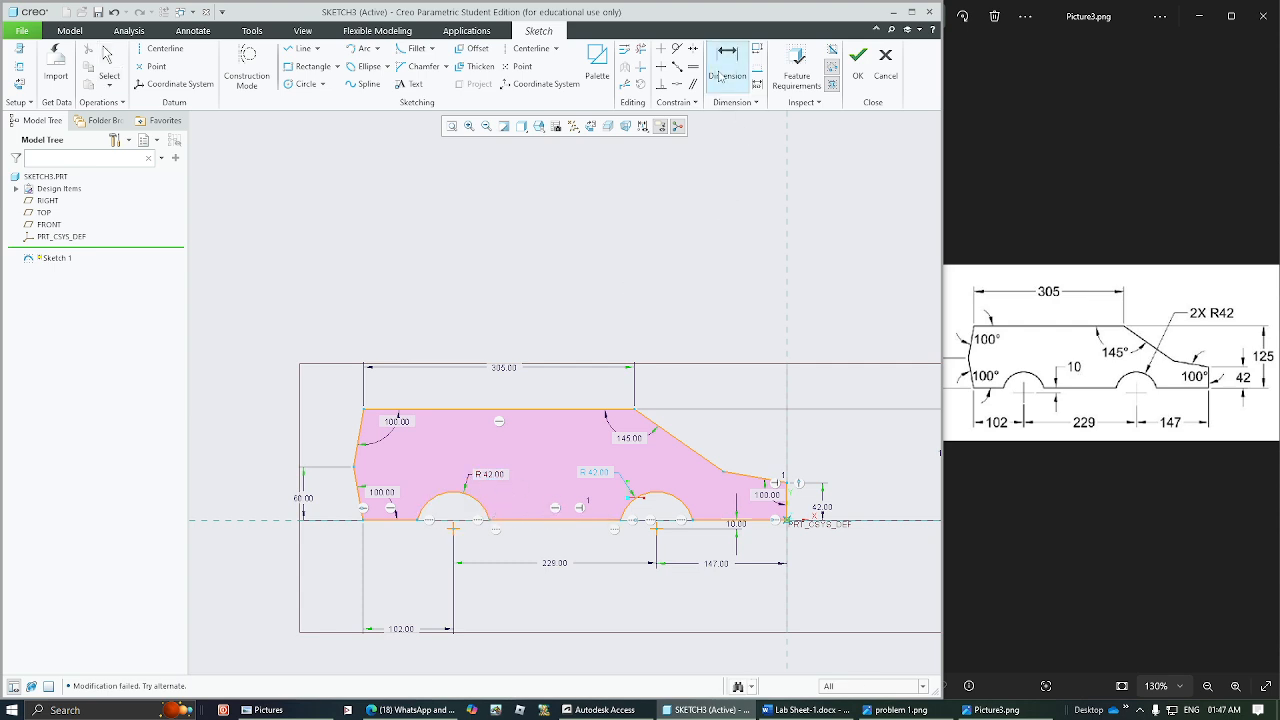
left_click(657, 492)
middle_click(636, 474)
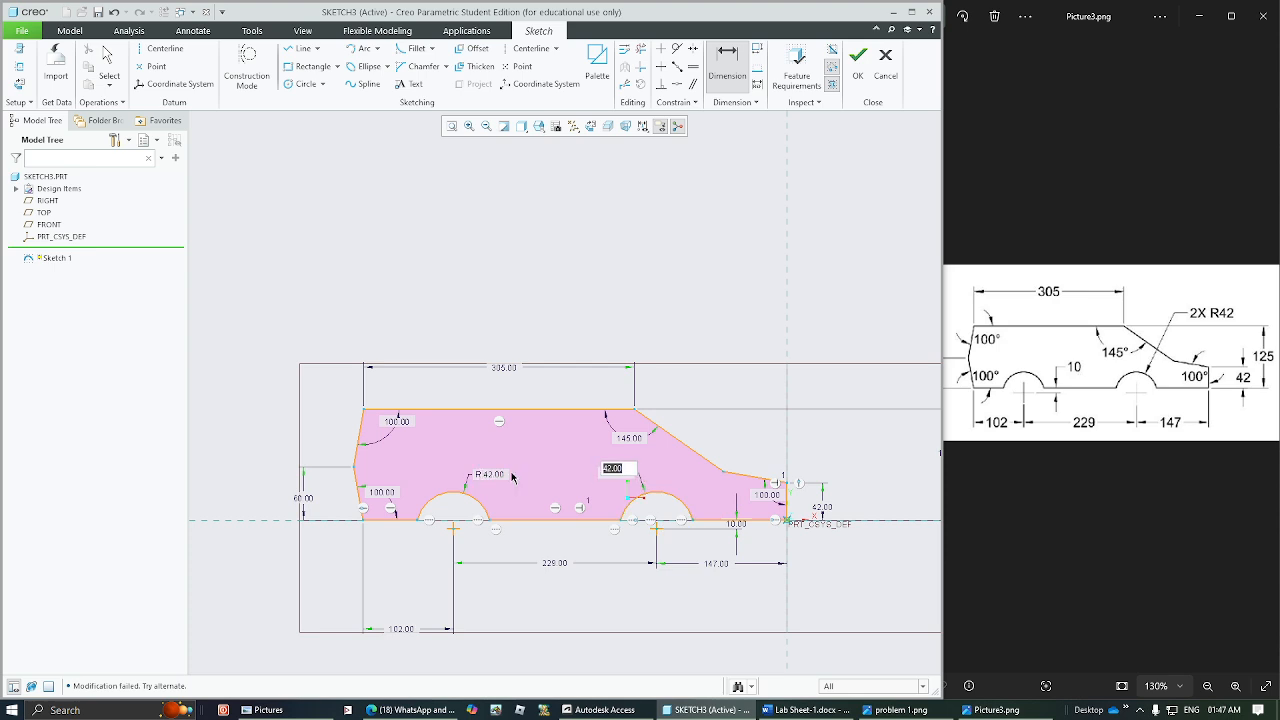
type("50")
key("Return")
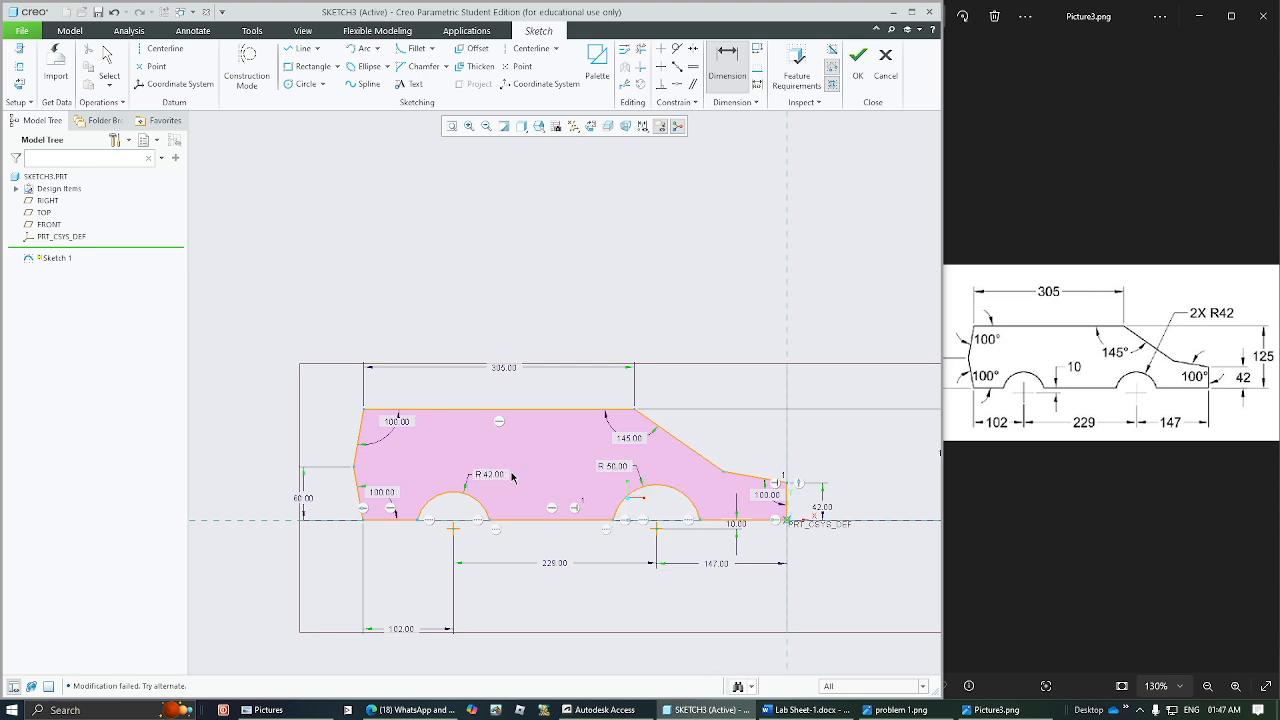
middle_click(713, 342)
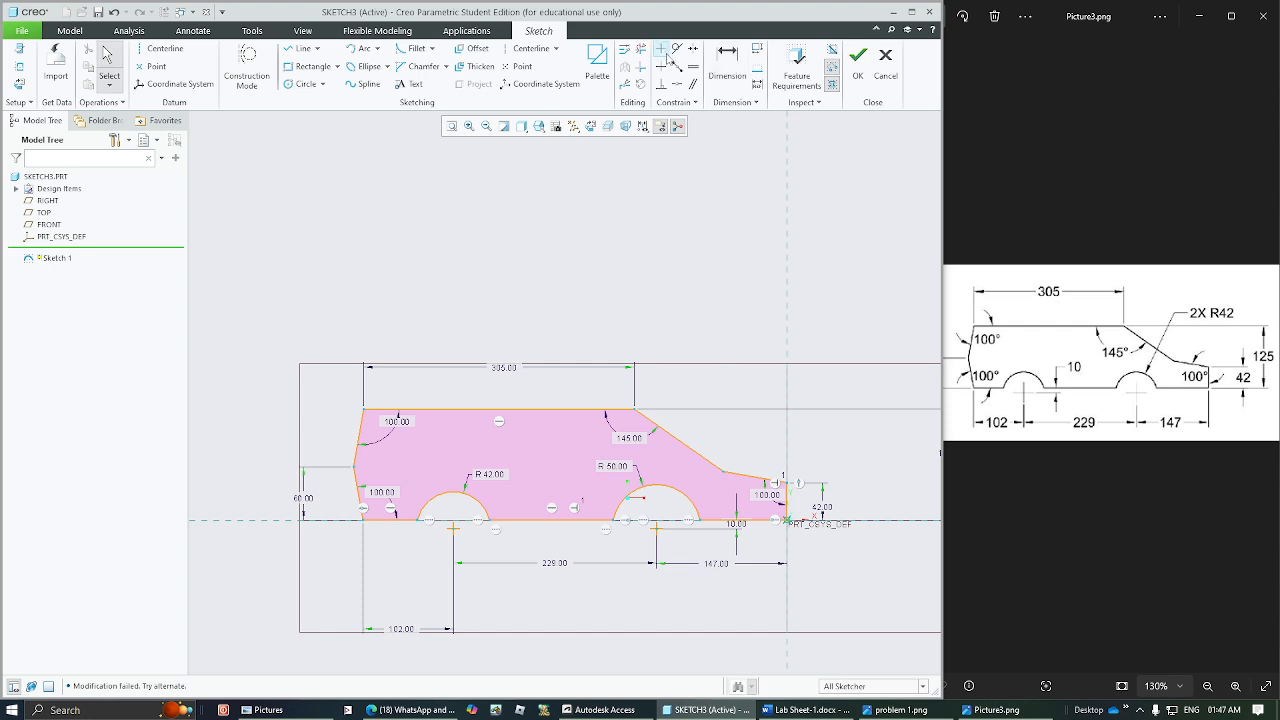
- Apply an Equal constraint between the rear and front wheel arches
left_click(692, 67)
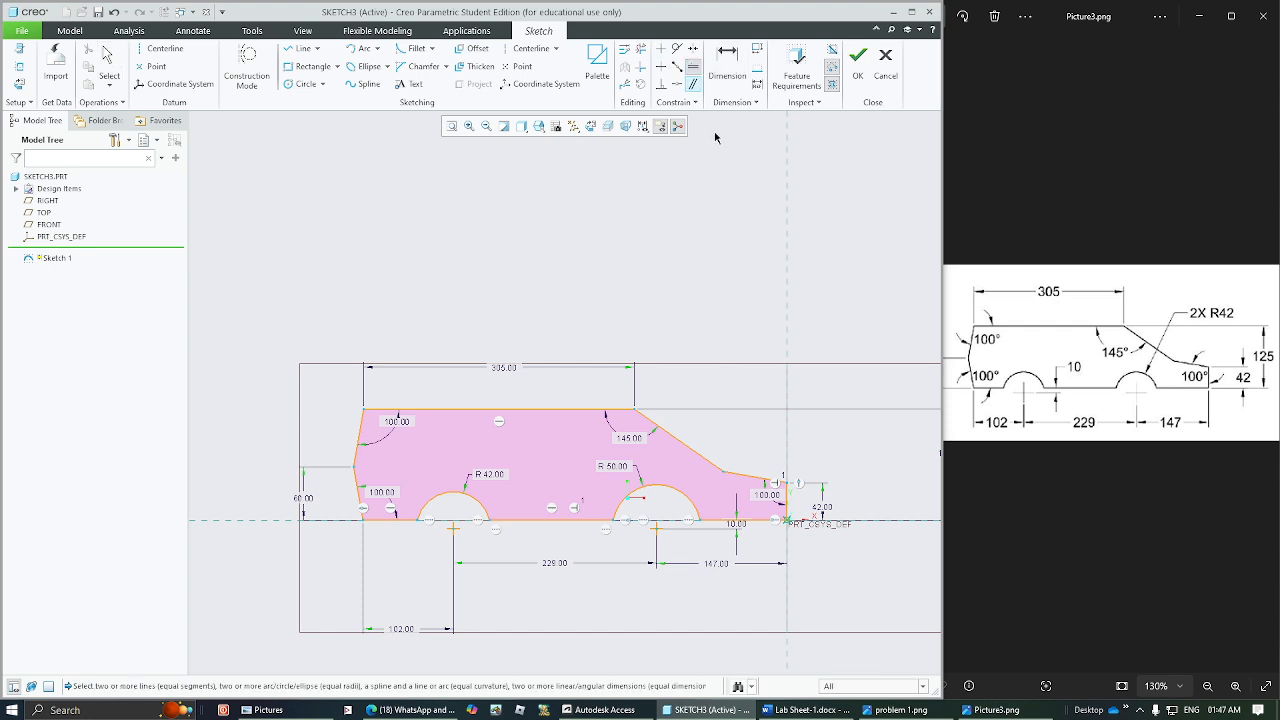
left_click(448, 502)
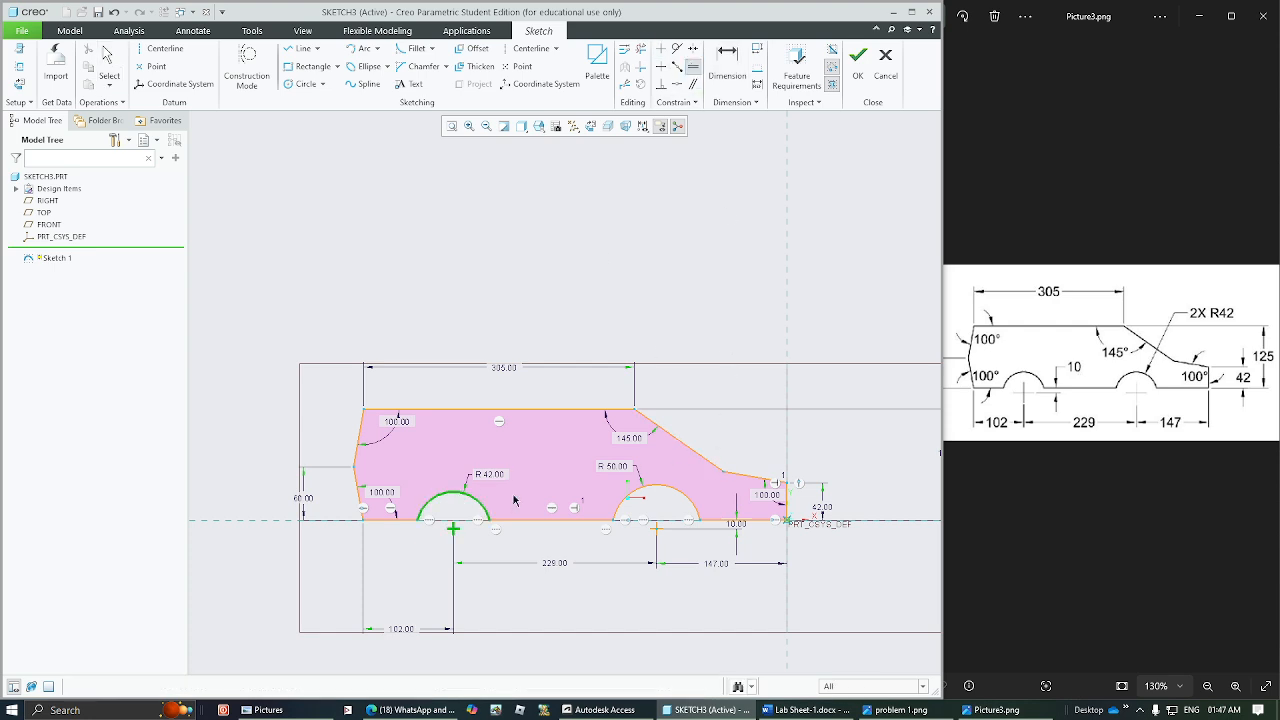
left_click(628, 500)
- Resolve the sketch conflict by deleting the front arch's R 50 dimension, keeping the R 42 dimension and the equal-radii constraint
left_click_drag(692, 336, 655, 179)
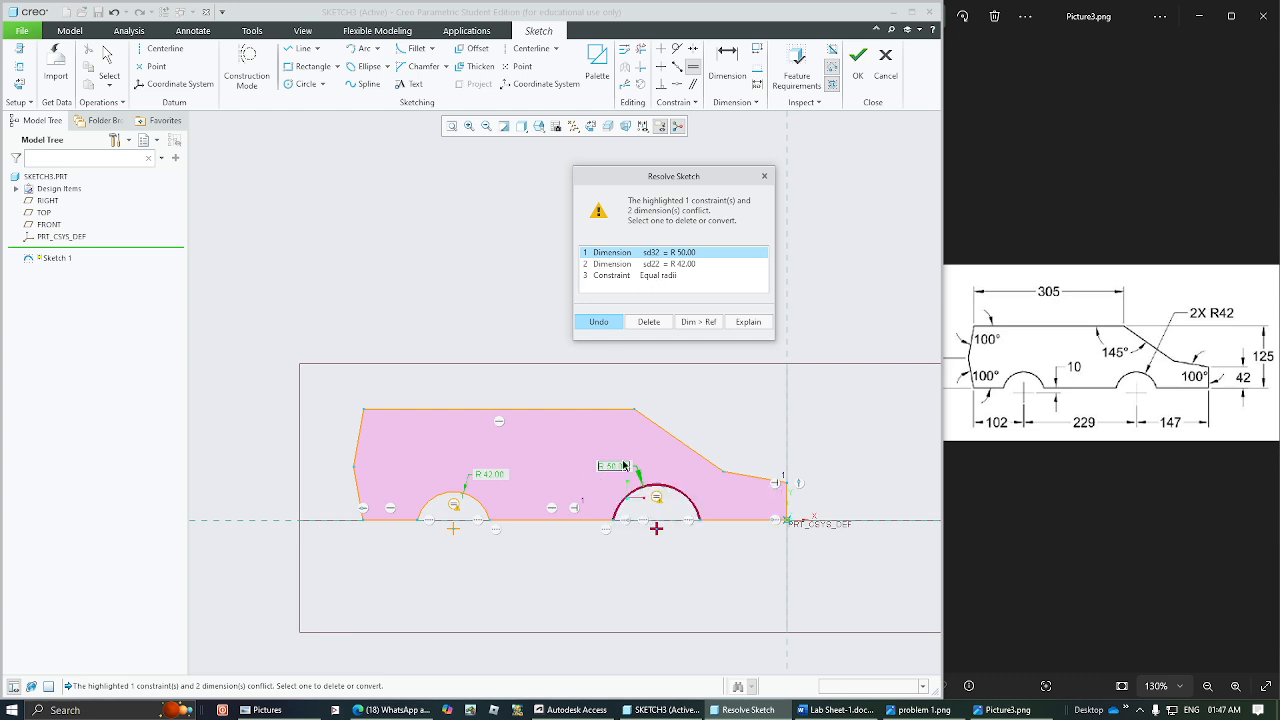
left_click(638, 276)
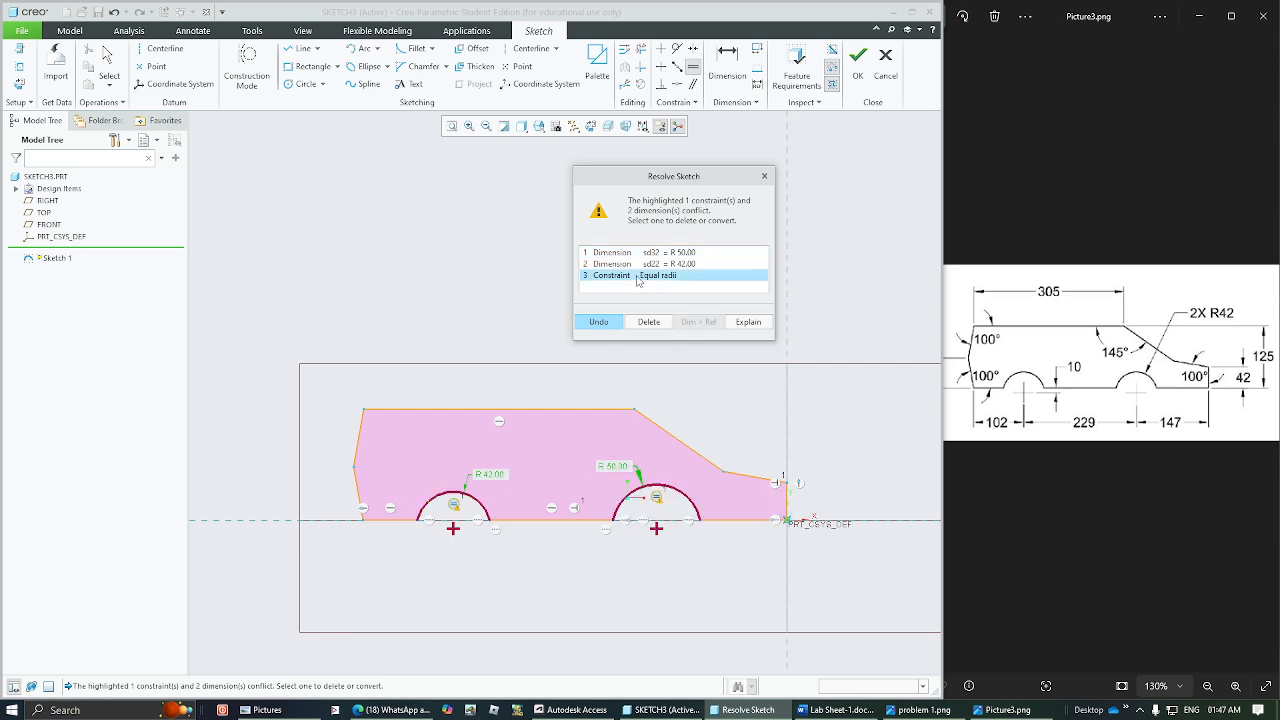
left_click(658, 254)
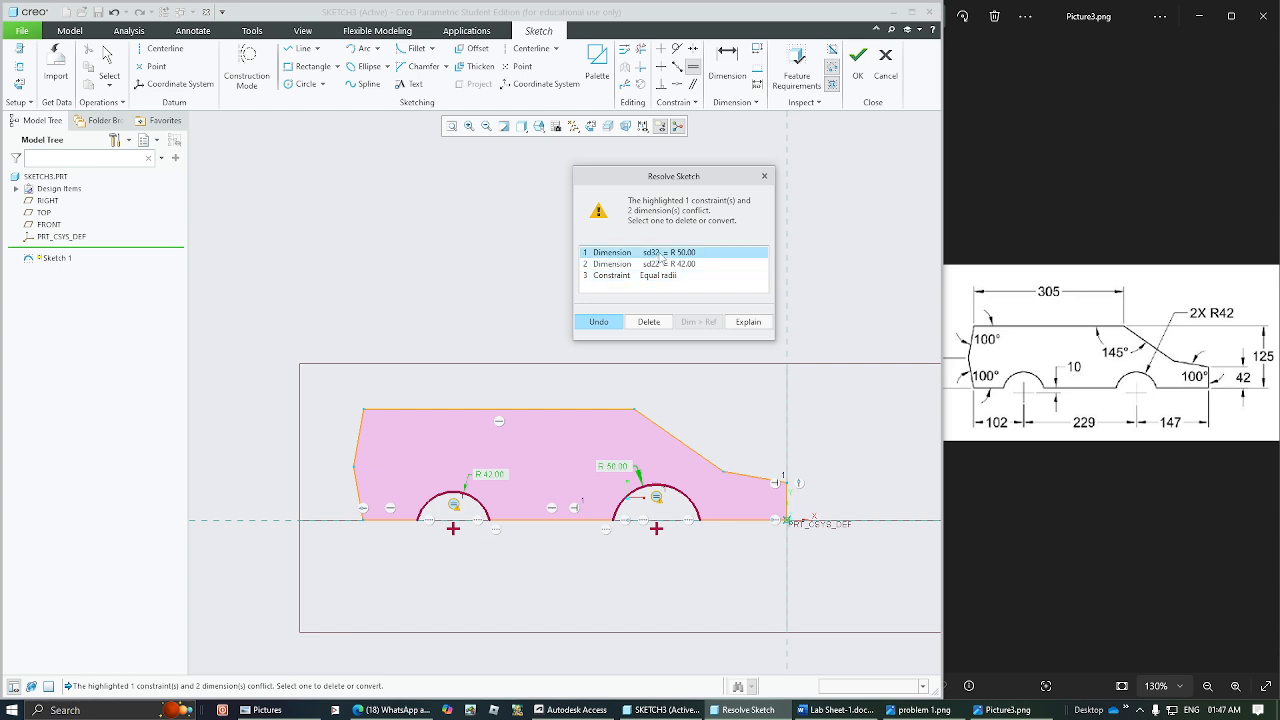
left_click(658, 264)
left_click(658, 254)
left_click(657, 265)
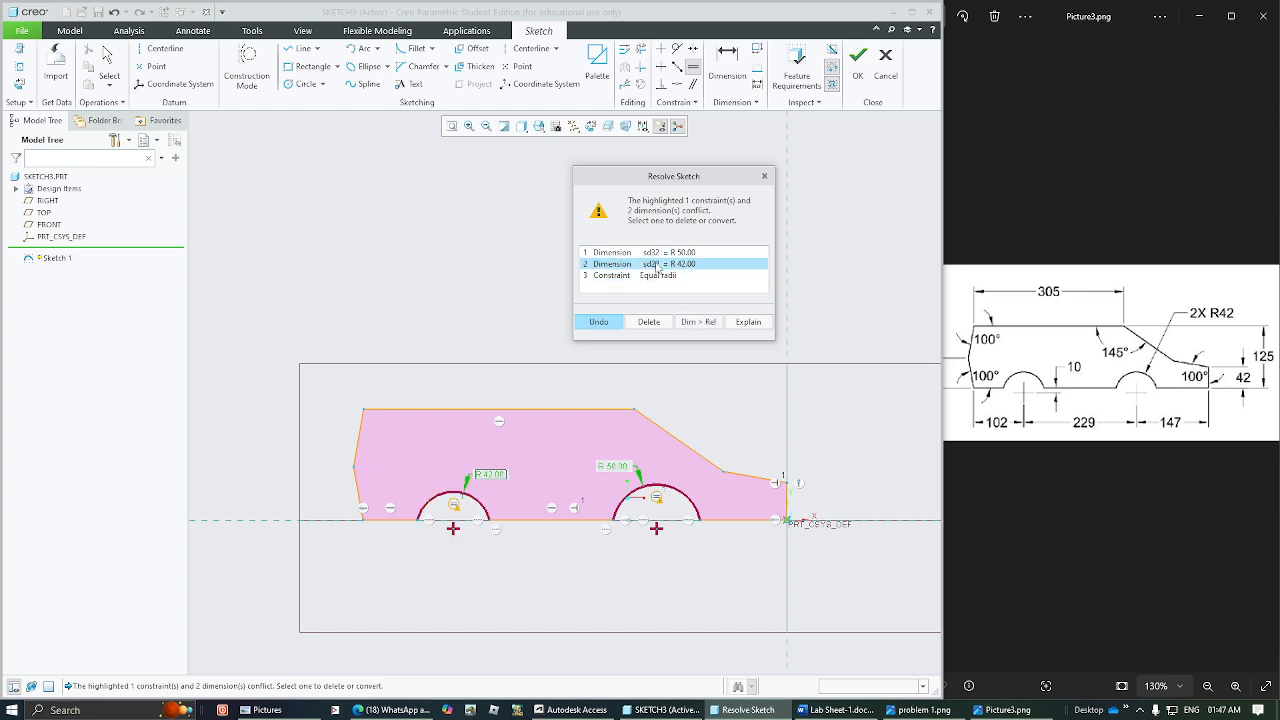
left_click(675, 254)
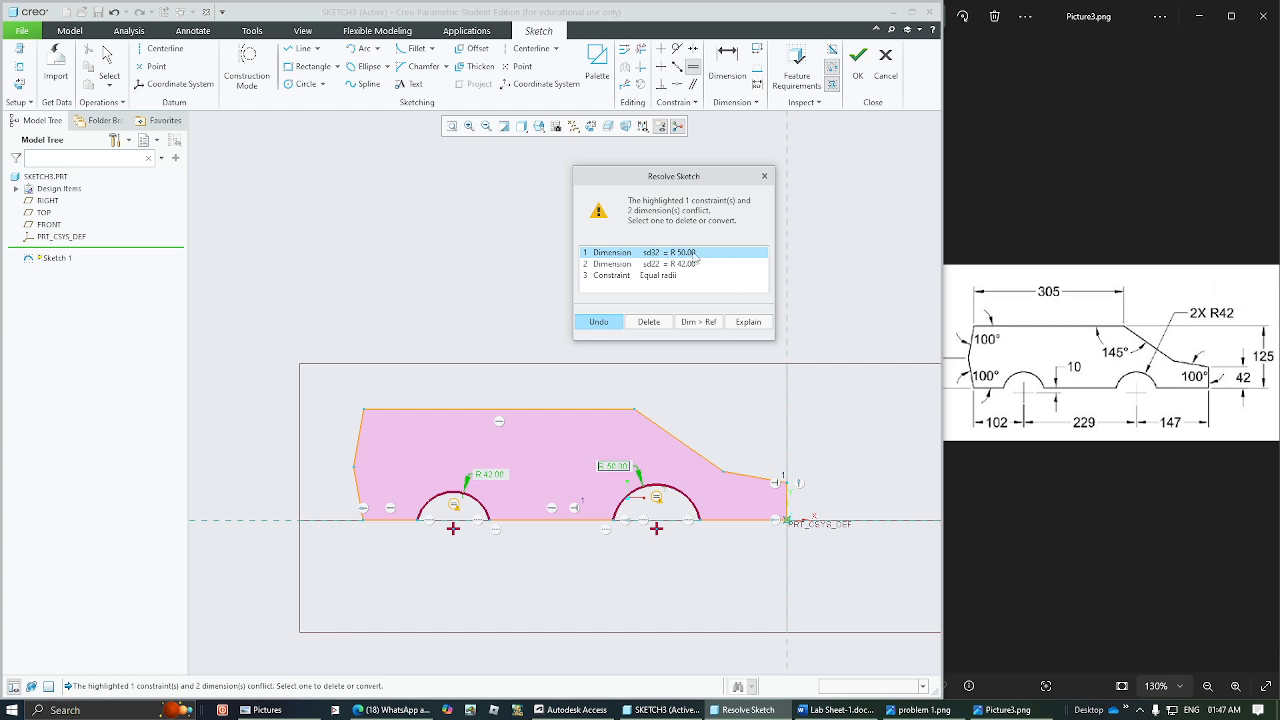
left_click(648, 322)
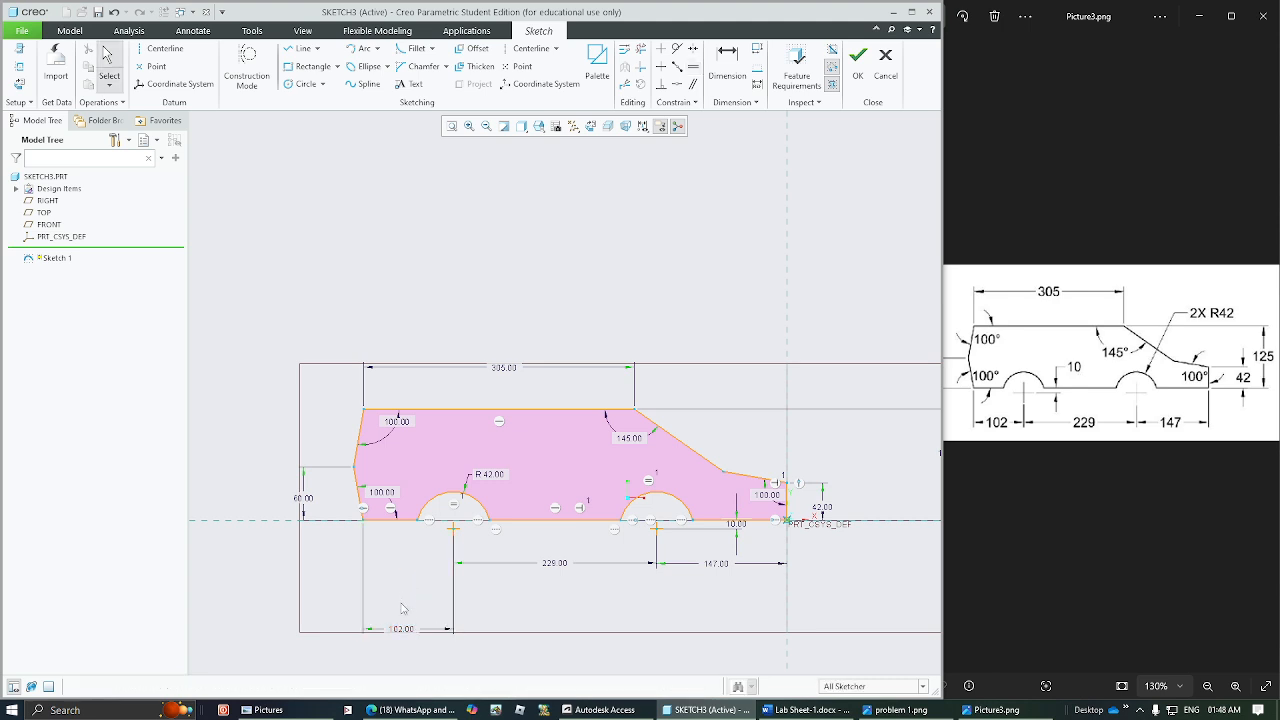
- Move the 102 dimension up in line with the other two arch spacing dimensions below the base line
left_click_drag(401, 629, 406, 561)
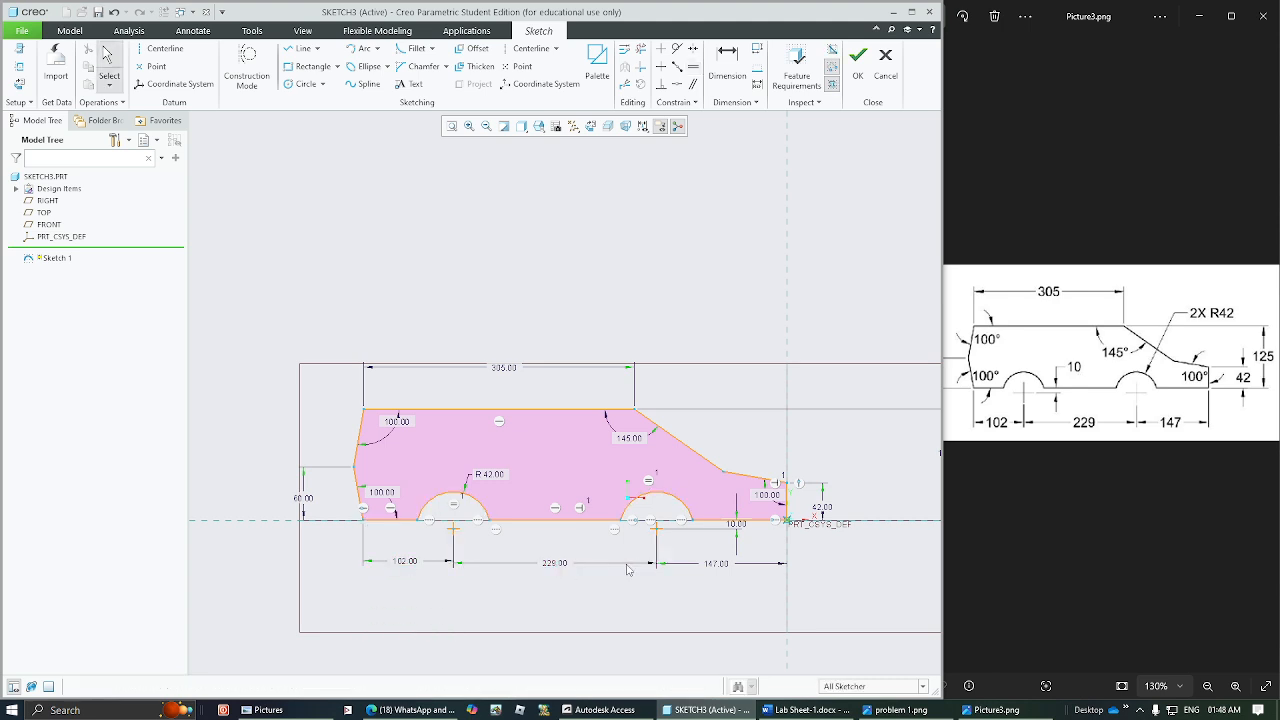